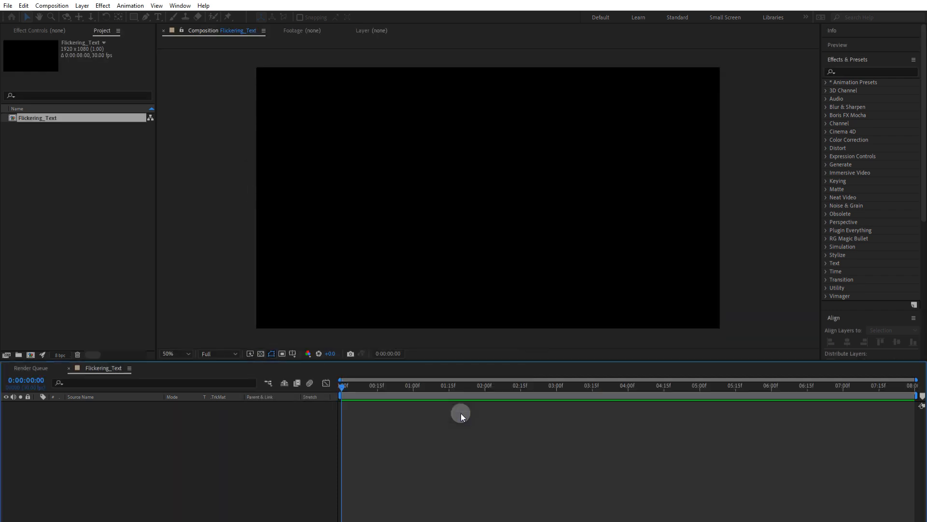
- Create a black solid layer named BG at the composition's size
{"action": "right_click", "coordinate": [170, 418]}
{"action": "mouse_move", "coordinate": [196, 418]}
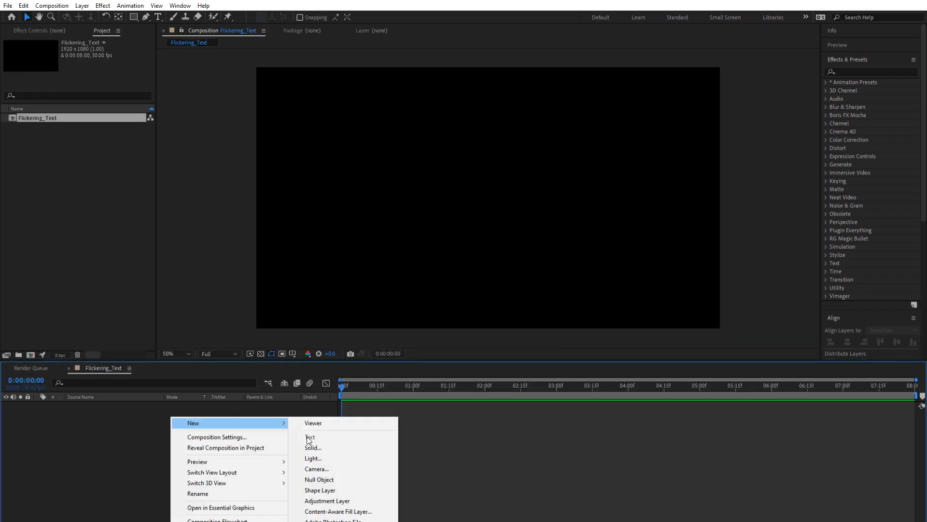
{"action": "left_click", "coordinate": [319, 447]}
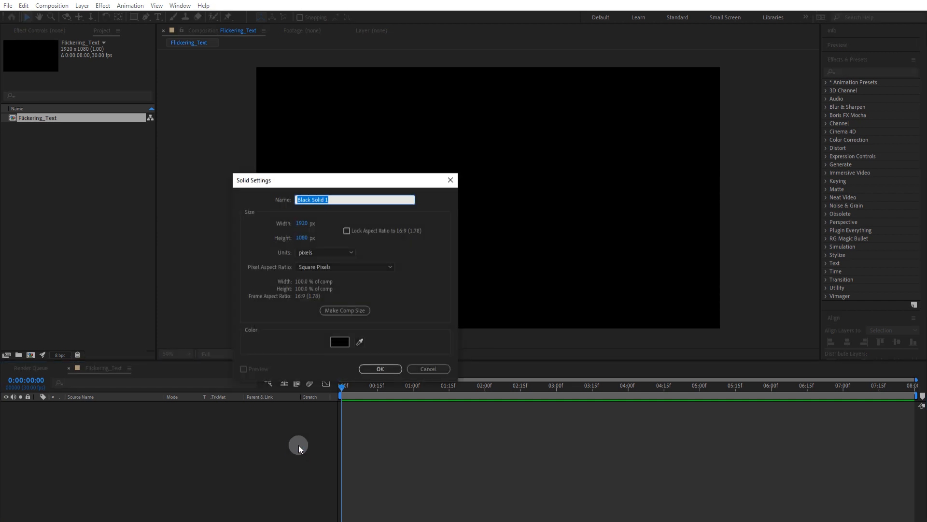
{"action": "type", "text": "BG"}
{"action": "left_click", "coordinate": [326, 311]}
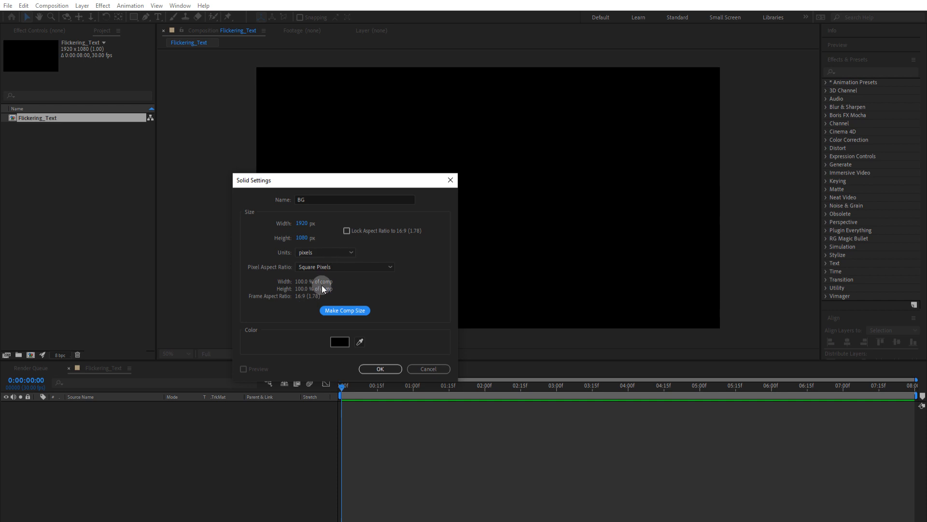
{"action": "left_click", "coordinate": [379, 369]}
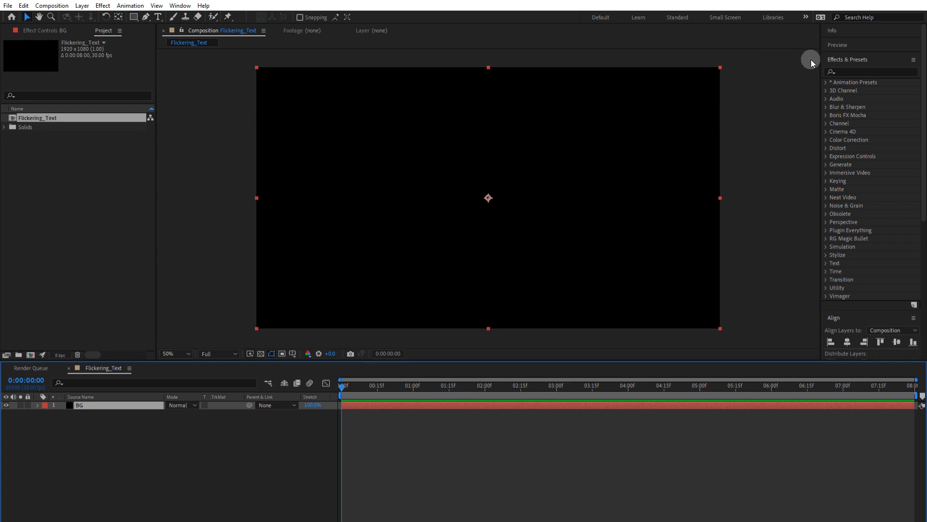
- Find the 4-Color Gradient effect and apply it to the BG layer
{"action": "left_click", "coordinate": [859, 71]}
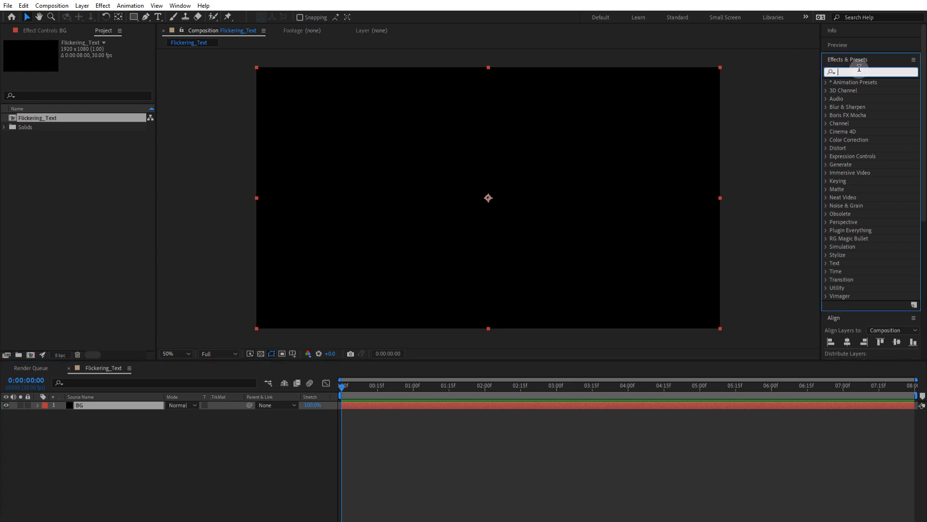
{"action": "type", "text": "4-co"}
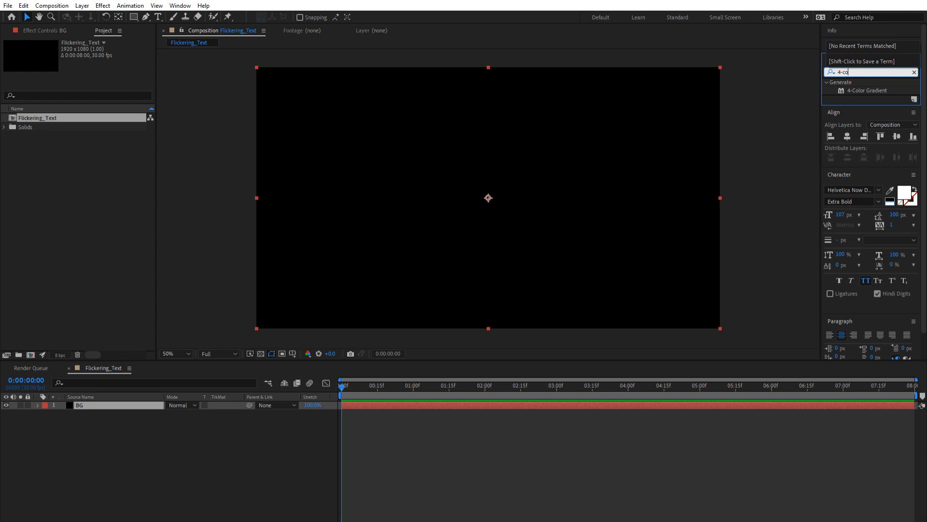
{"action": "left_click_drag", "start_coordinate": [867, 89], "coordinate": [558, 163]}
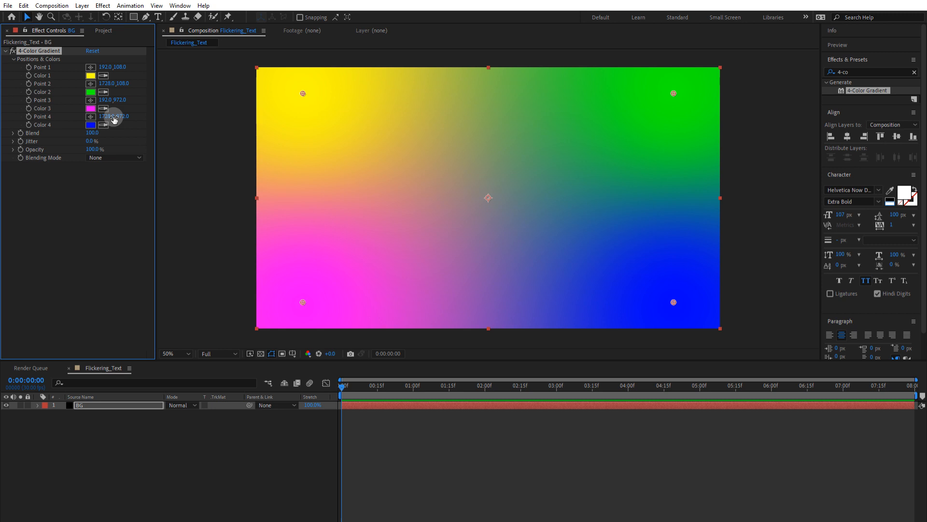
- Set the gradient's Color 1 to near-black 151515 and Color 2 to dark grey 222222
{"action": "left_click", "coordinate": [91, 75]}
{"action": "left_click", "coordinate": [45, 76]}
{"action": "left_click_drag", "start_coordinate": [46, 75], "coordinate": [4, 125]}
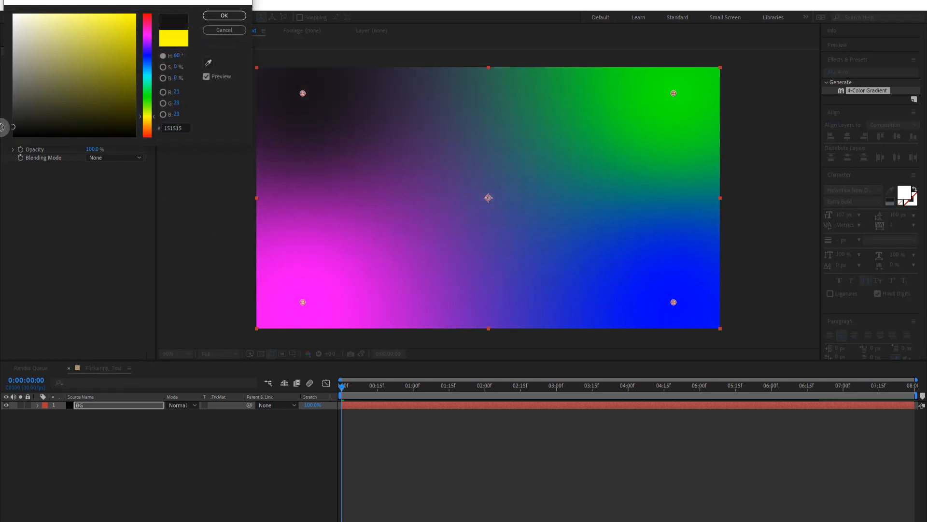
{"action": "left_click", "coordinate": [225, 15]}
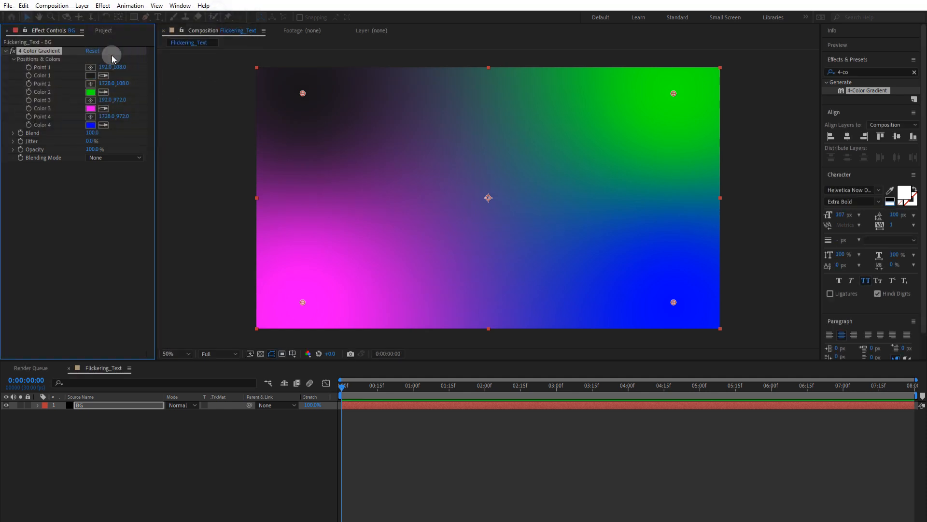
{"action": "left_click", "coordinate": [90, 91]}
{"action": "left_click_drag", "start_coordinate": [2, 93], "coordinate": [2, 120]}
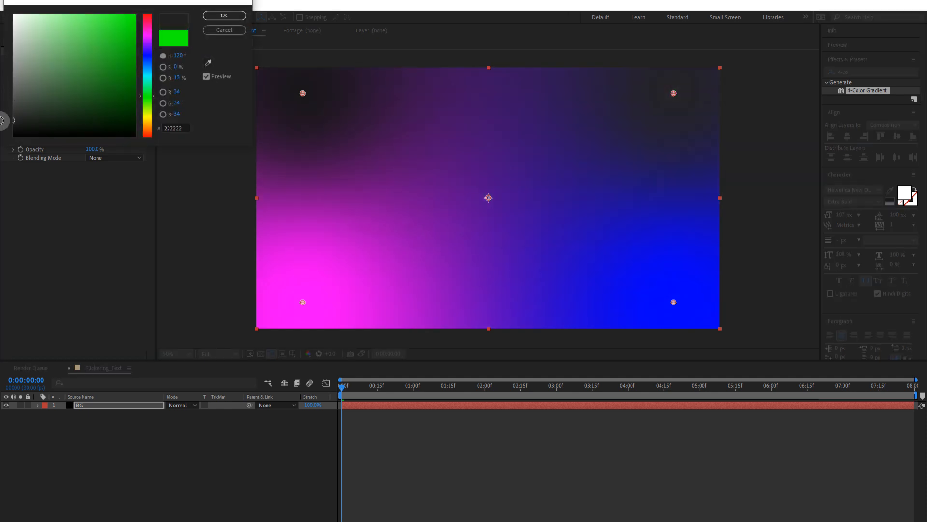
{"action": "left_click", "coordinate": [224, 16]}
- Set the gradient's Color 3 to grey 3C3C3C and Color 4 to a dark grey
{"action": "left_click", "coordinate": [91, 109]}
{"action": "left_click_drag", "start_coordinate": [31, 73], "coordinate": [2, 107]}
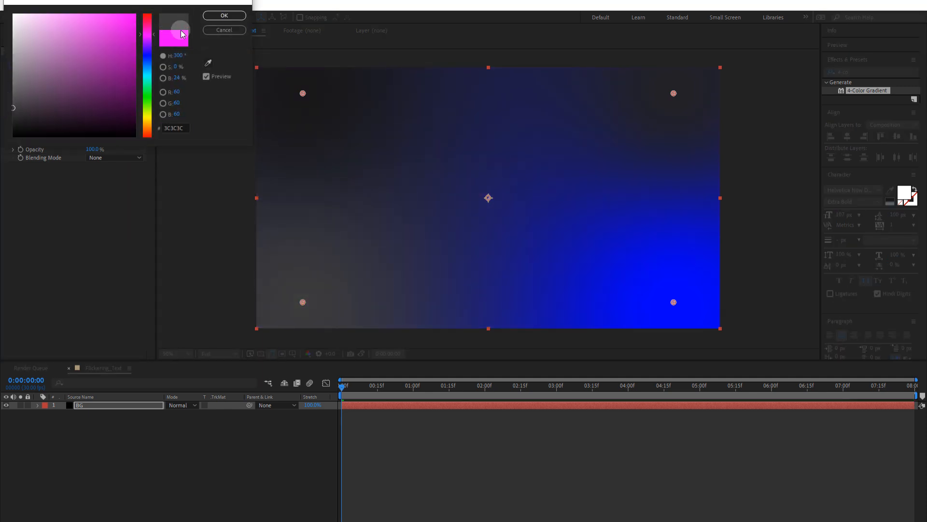
{"action": "left_click", "coordinate": [224, 16]}
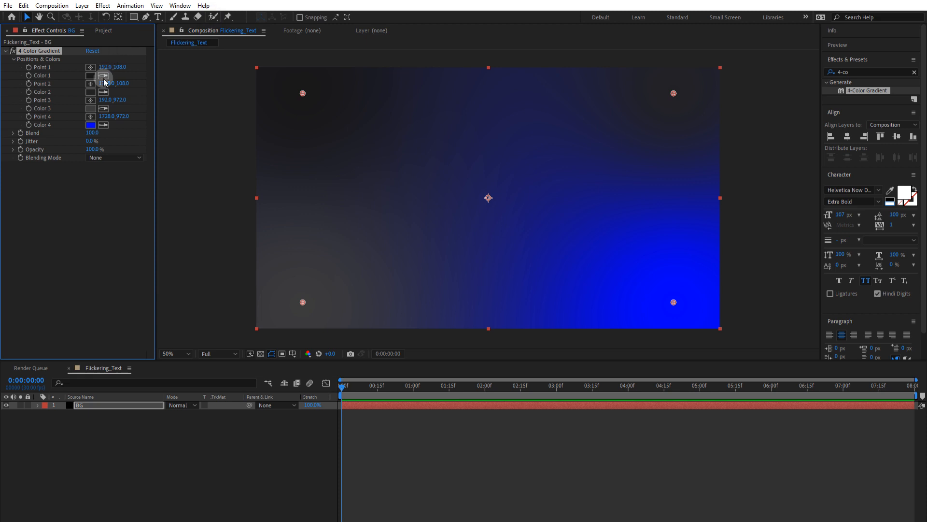
{"action": "left_click", "coordinate": [90, 125]}
{"action": "left_click_drag", "start_coordinate": [7, 83], "coordinate": [1, 116]}
{"action": "left_click", "coordinate": [223, 15]}
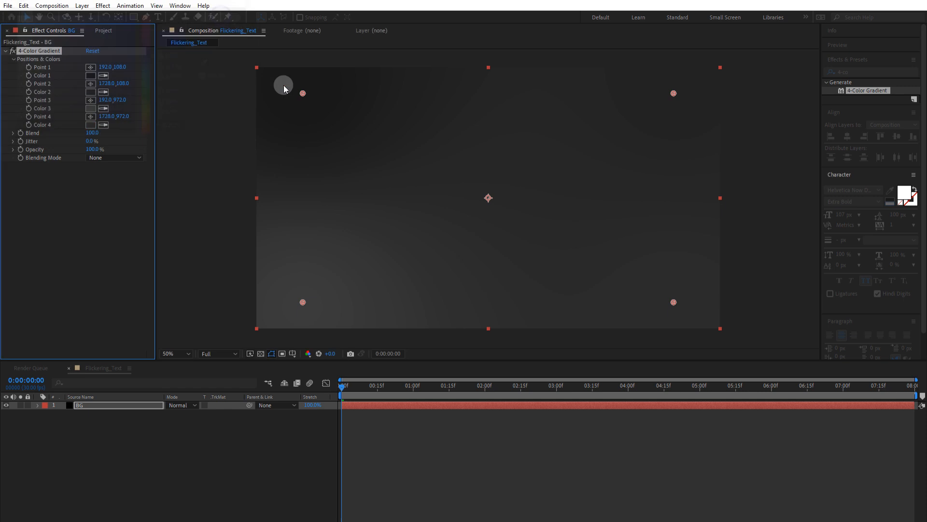
- Reposition the gradient points: Point 1 to about 208, 404, Point 2 to about 1540, 260 and Point 3 to about 992, 1018
{"action": "left_click_drag", "start_coordinate": [301, 92], "coordinate": [329, 126]}
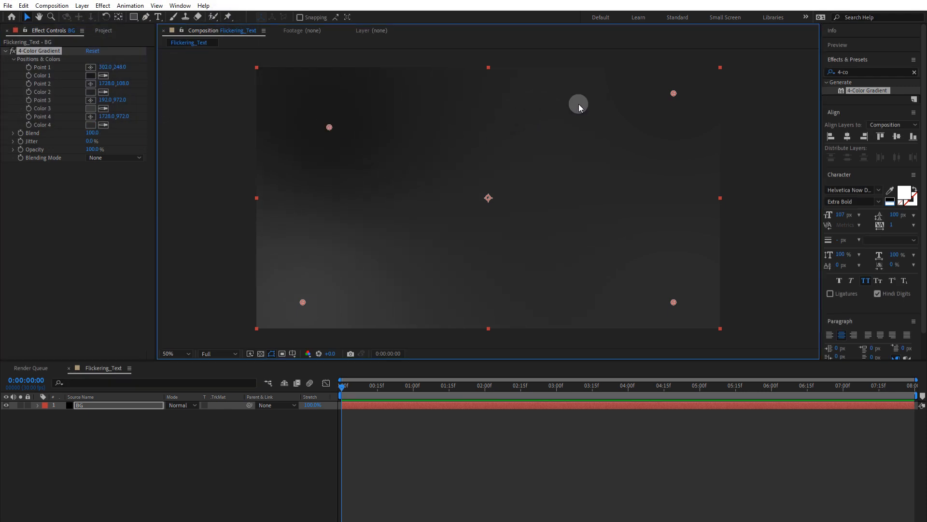
{"action": "left_click_drag", "start_coordinate": [651, 103], "coordinate": [630, 127]}
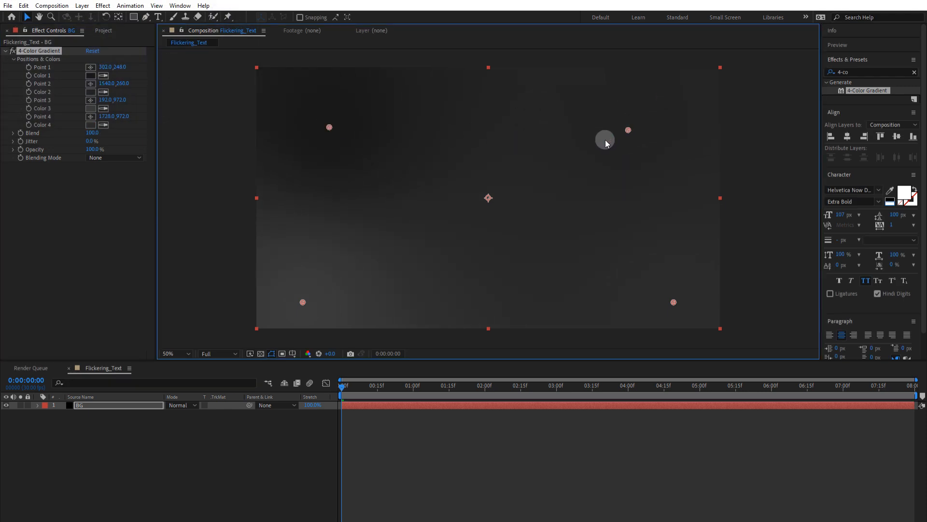
{"action": "left_click_drag", "start_coordinate": [308, 299], "coordinate": [497, 312]}
{"action": "left_click_drag", "start_coordinate": [330, 130], "coordinate": [308, 165]}
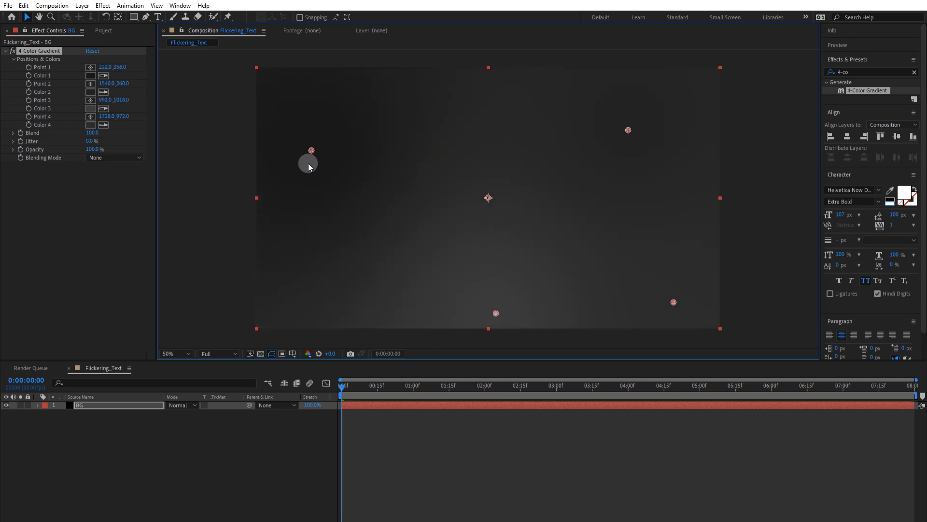
{"action": "left_click", "coordinate": [108, 234]}
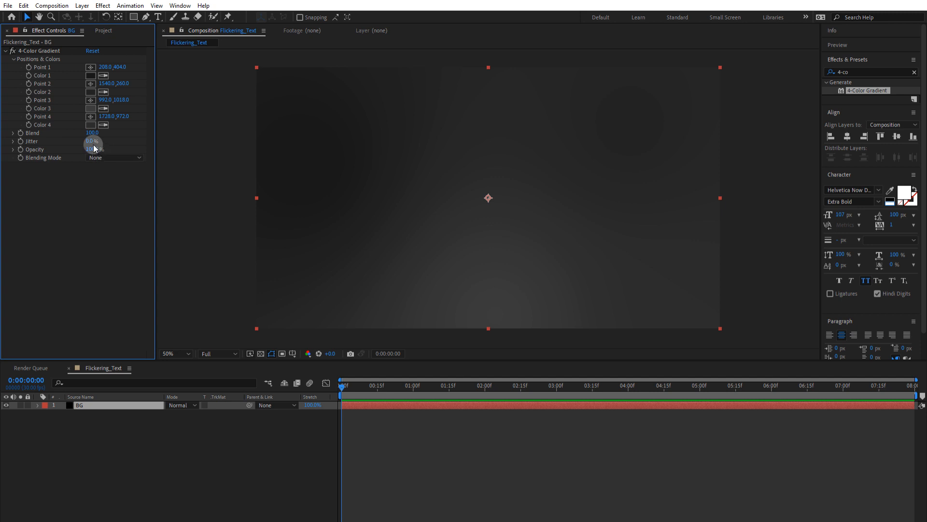
- Set the gradient's Jitter to 100% and shift Point 1 to about 166, 472
{"action": "left_click_drag", "start_coordinate": [93, 141], "coordinate": [238, 159]}
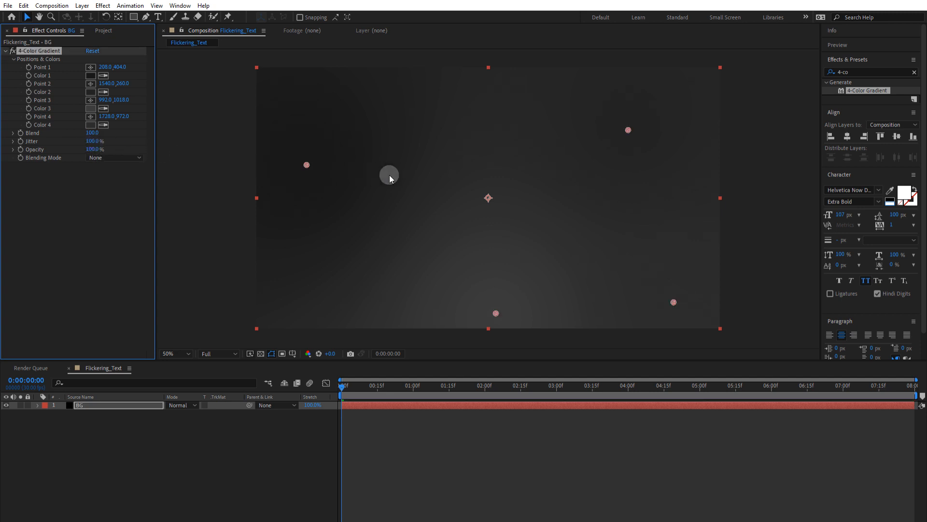
{"action": "left_click_drag", "start_coordinate": [311, 163], "coordinate": [297, 174]}
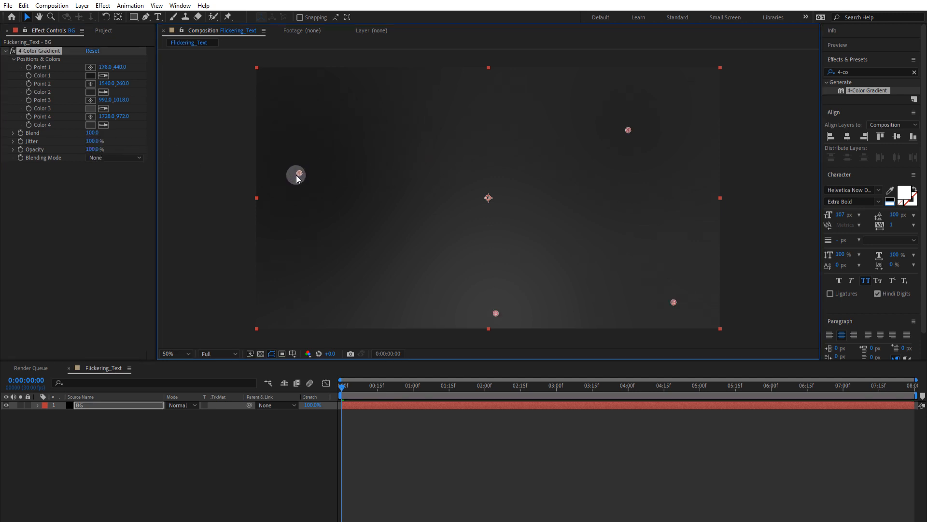
{"action": "left_click", "coordinate": [77, 208]}
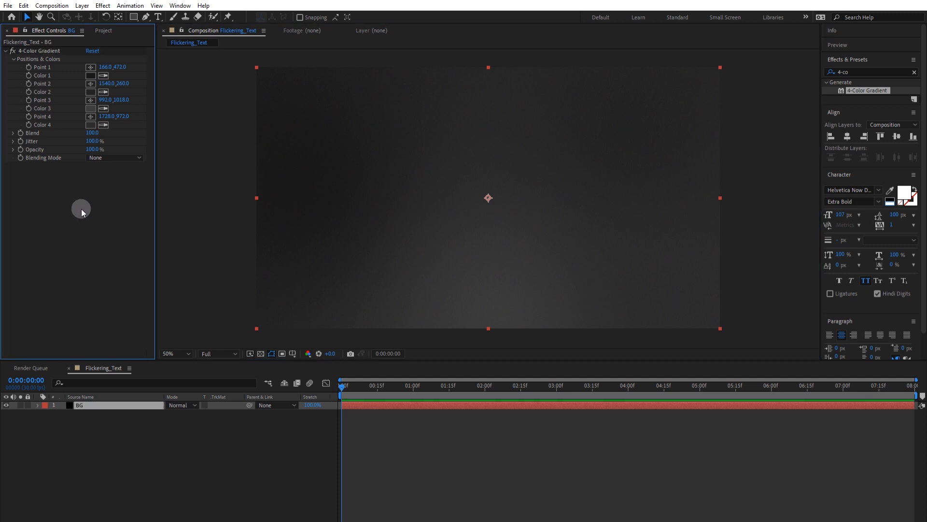
- Create a second solid layer named Grid above the BG layer
{"action": "right_click", "coordinate": [130, 436]}
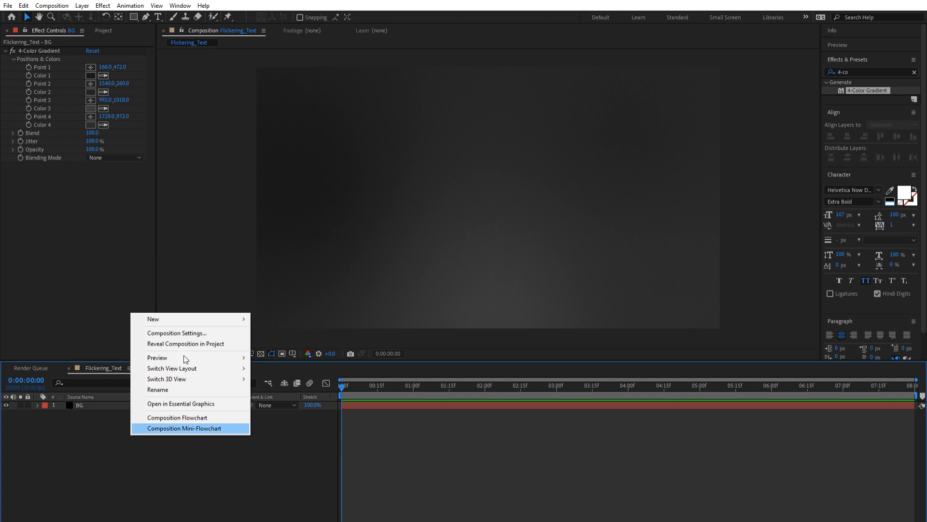
{"action": "mouse_move", "coordinate": [233, 321]}
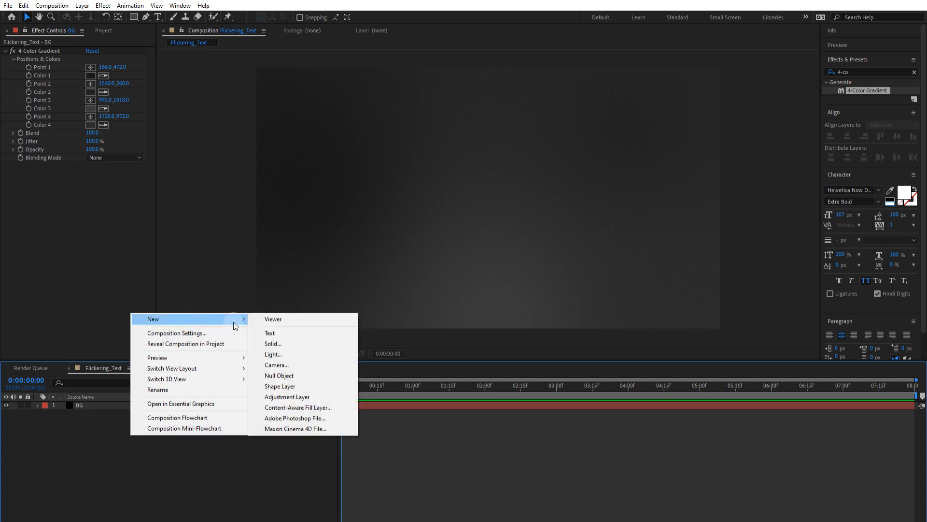
{"action": "left_click", "coordinate": [283, 345]}
{"action": "type", "text": "Grid"}
{"action": "key", "text": "Return"}
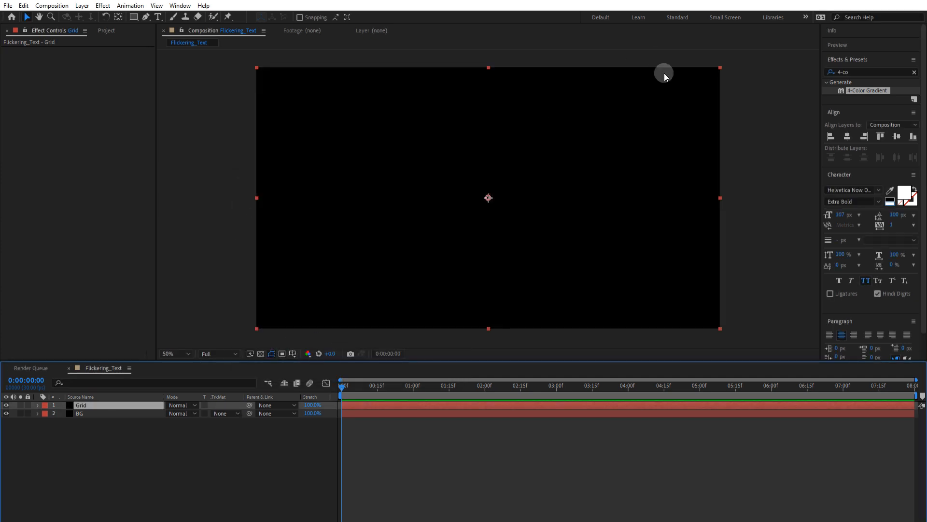
- Find the CC Ball Action effect and apply it to the Grid layer
{"action": "left_click", "coordinate": [850, 71]}
{"action": "double_click", "coordinate": [830, 73]}
{"action": "type", "text": "cc b"}
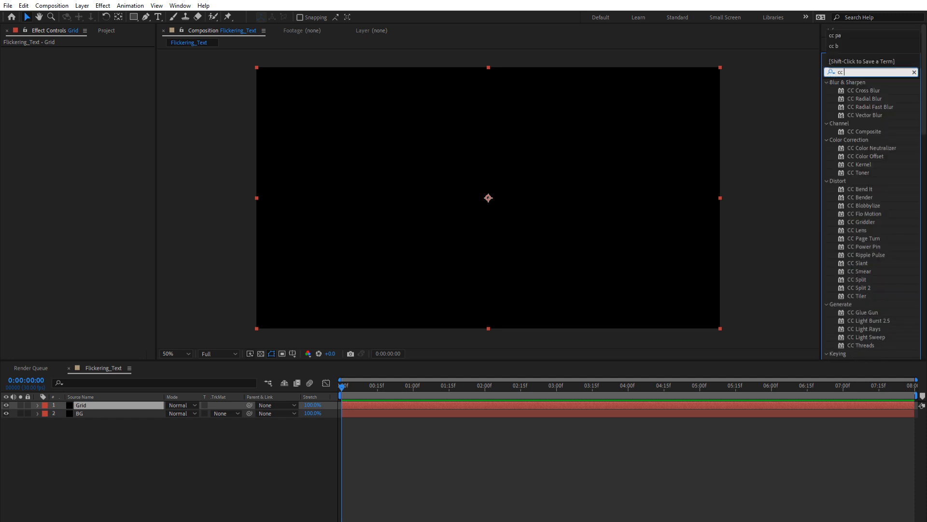
{"action": "left_click", "coordinate": [829, 73]}
{"action": "type", "text": "a"}
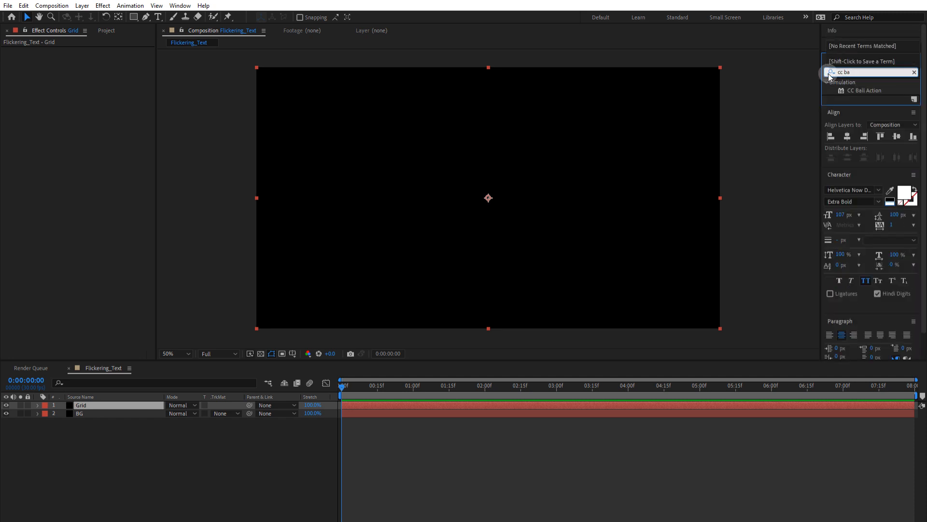
{"action": "left_click_drag", "start_coordinate": [861, 90], "coordinate": [107, 403]}
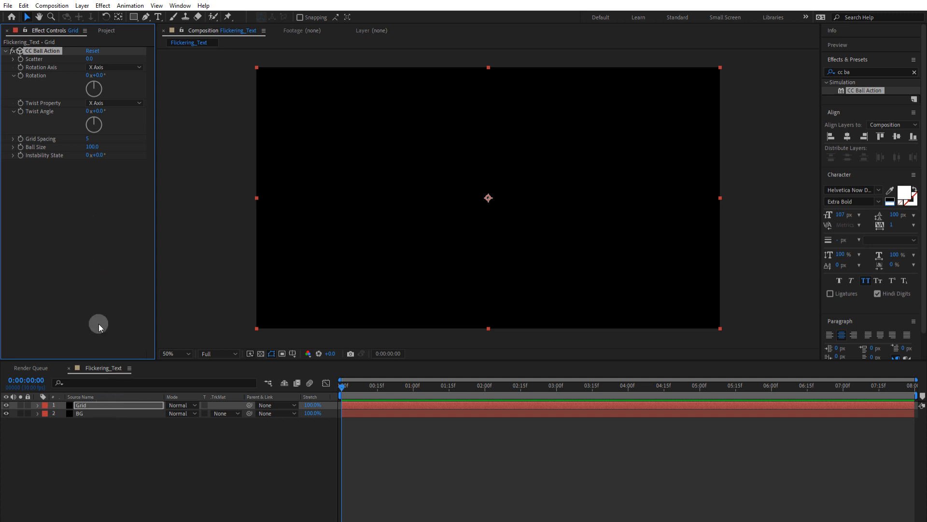
- Change the Grid solid's colour to white, FFFFFF, in its solid settings
{"action": "left_click", "coordinate": [98, 405]}
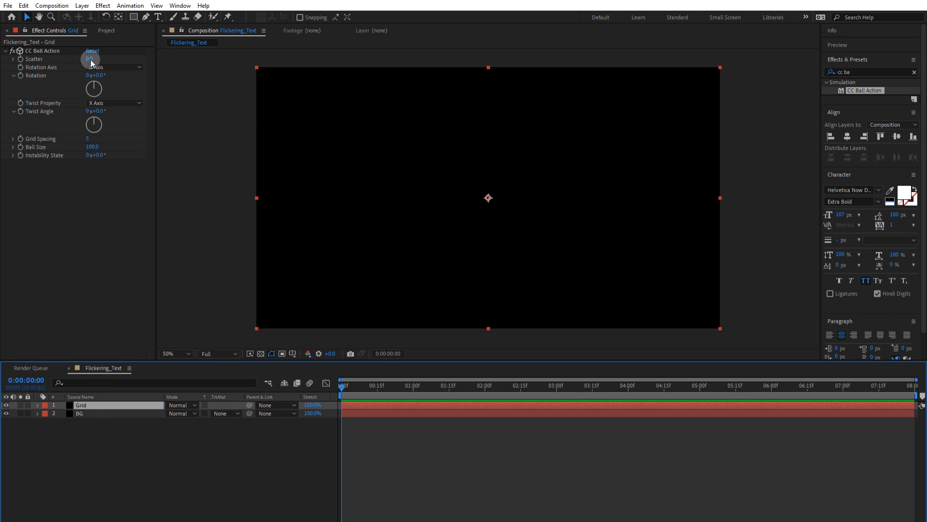
{"action": "left_click", "coordinate": [82, 6]}
{"action": "left_click", "coordinate": [89, 25]}
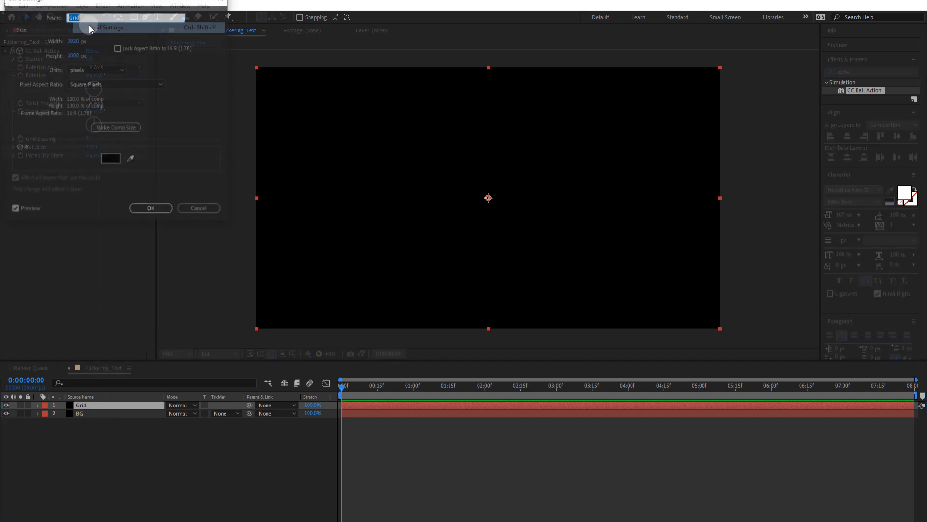
{"action": "left_click", "coordinate": [114, 167]}
{"action": "left_click_drag", "start_coordinate": [76, 76], "coordinate": [8, 1]}
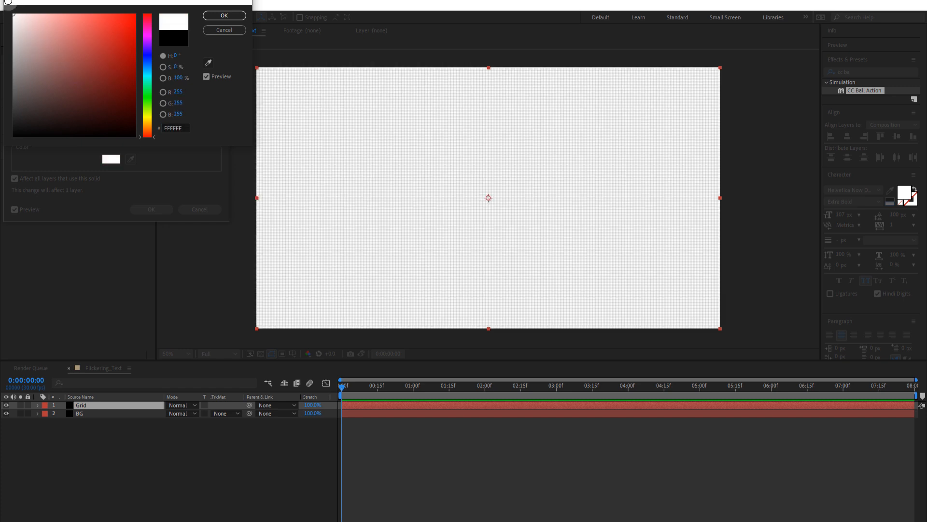
{"action": "left_click", "coordinate": [208, 16]}
{"action": "left_click", "coordinate": [157, 208]}
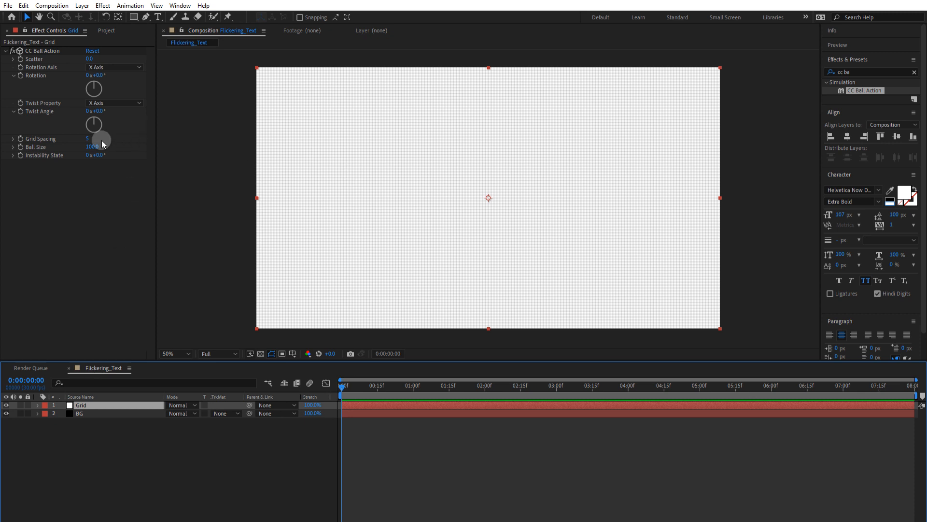
- Set CC Ball Action's Grid Spacing to 11 and Ball Size to 13 on the Grid layer
{"action": "left_click_drag", "start_coordinate": [88, 141], "coordinate": [52, 151]}
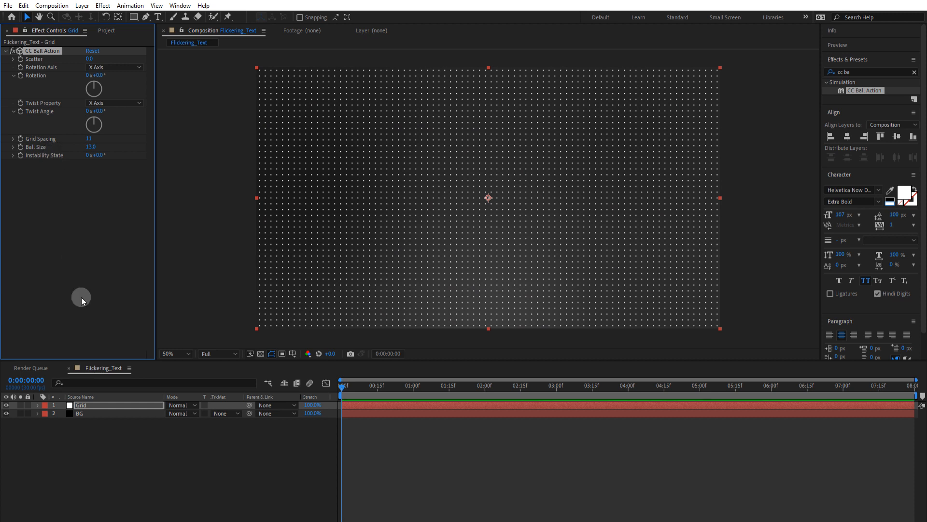
{"action": "left_click", "coordinate": [138, 424]}
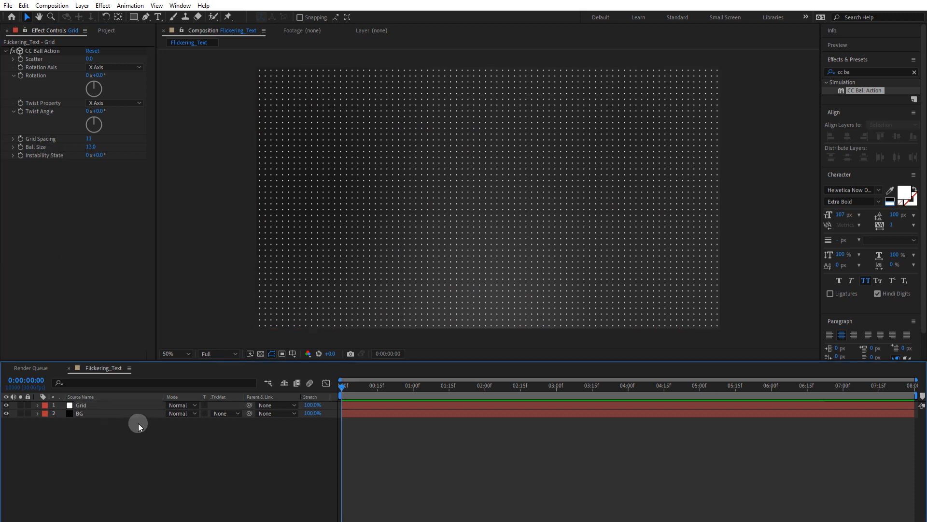
- Set the Grid layer's blending mode to Overlay and lower its opacity to about 45%
{"action": "left_click", "coordinate": [181, 408]}
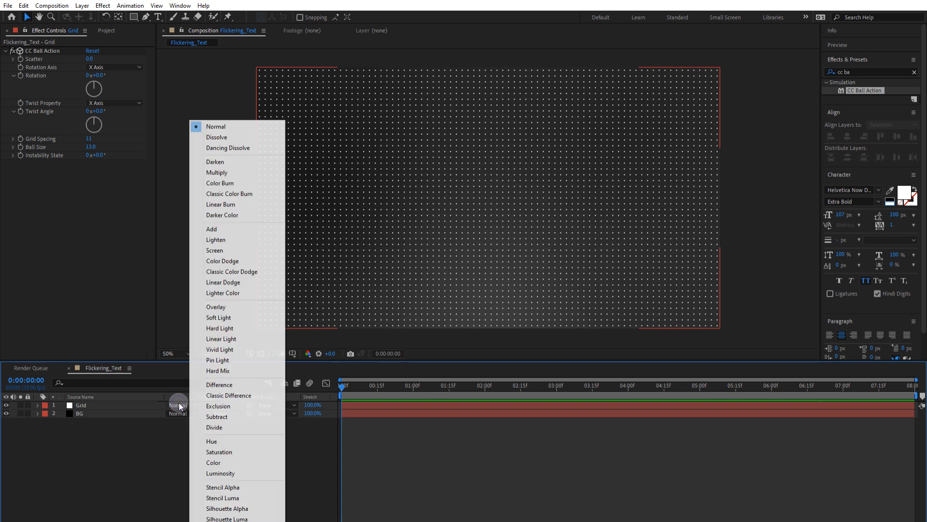
{"action": "left_click", "coordinate": [228, 308]}
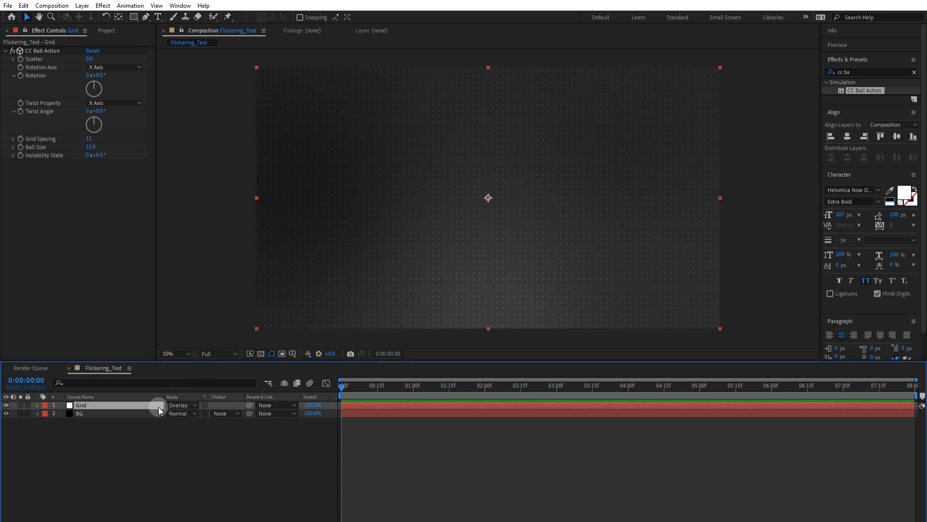
{"action": "key", "text": "t"}
{"action": "left_click_drag", "start_coordinate": [172, 413], "coordinate": [148, 416]}
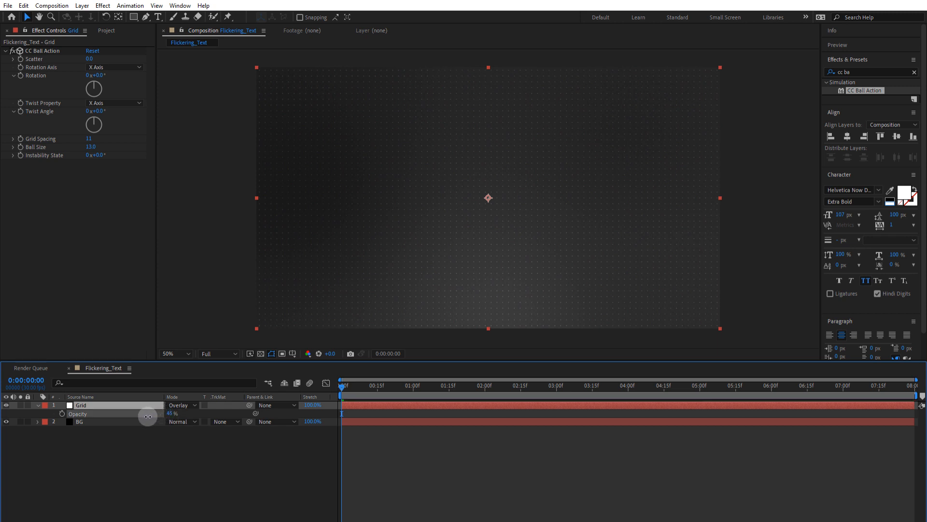
- Fine-tune the Grid layer's opacity to 43% and collapse its properties
{"action": "left_click", "coordinate": [178, 465]}
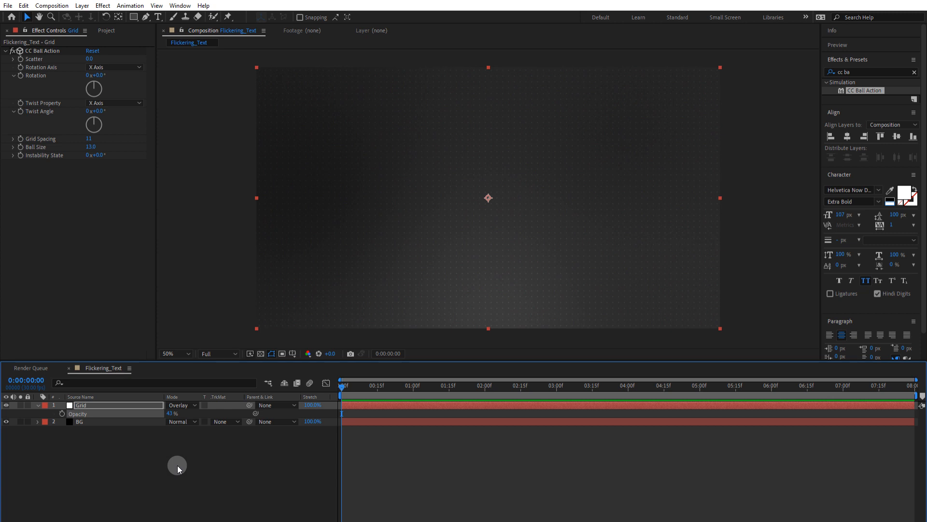
{"action": "left_click", "coordinate": [188, 479]}
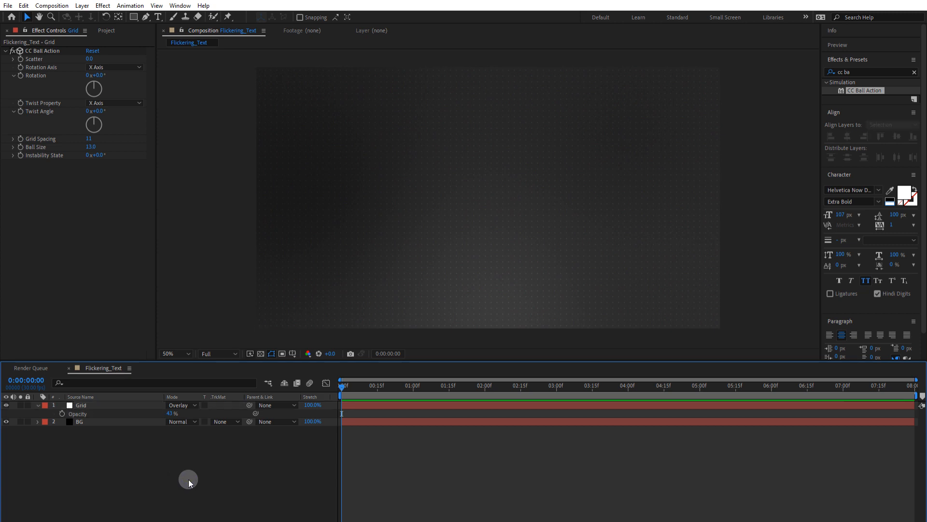
{"action": "left_click", "coordinate": [57, 414]}
{"action": "left_click", "coordinate": [38, 405]}
- Activate the Type tool and set the character tracking to 0
{"action": "left_click", "coordinate": [166, 253]}
{"action": "left_click", "coordinate": [158, 17]}
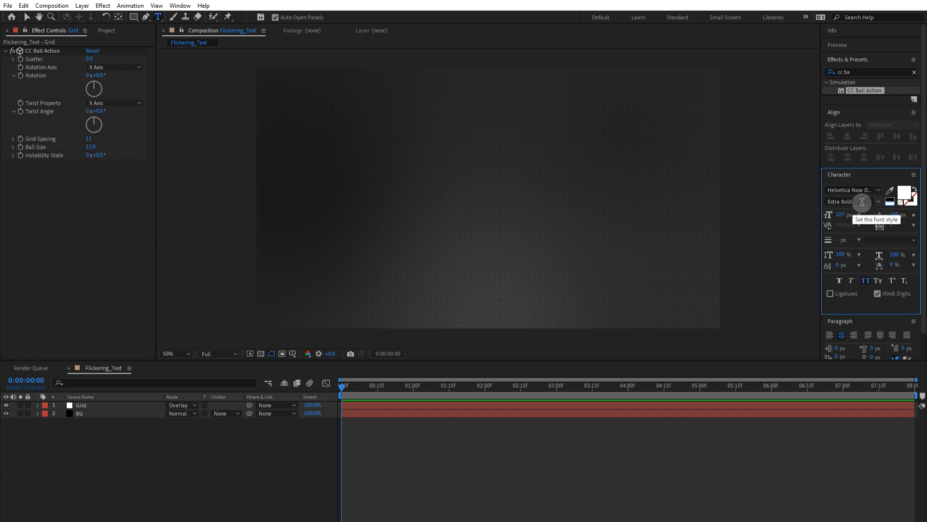
{"action": "left_click", "coordinate": [892, 224]}
{"action": "type", "text": "0"}
{"action": "key", "text": "Return"}
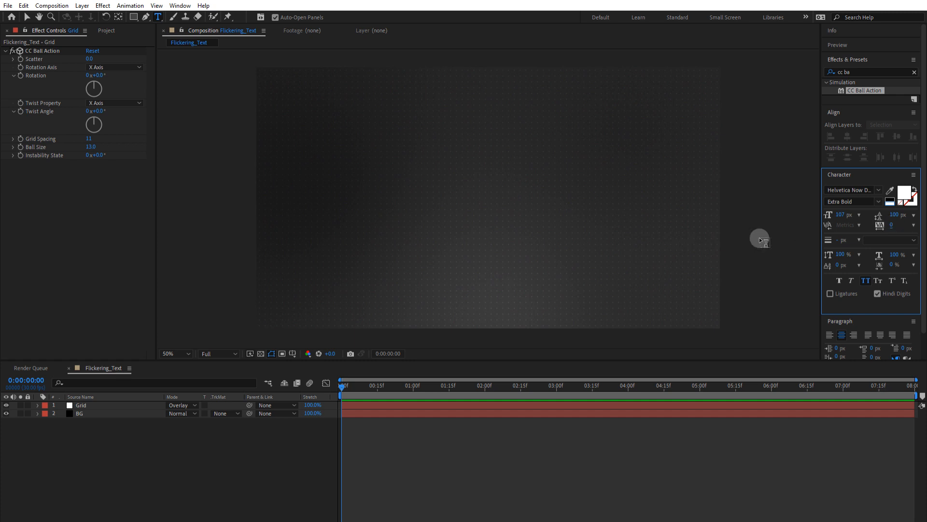
- Create a text layer reading "Flickering text" in the composition
{"action": "left_click", "coordinate": [408, 198]}
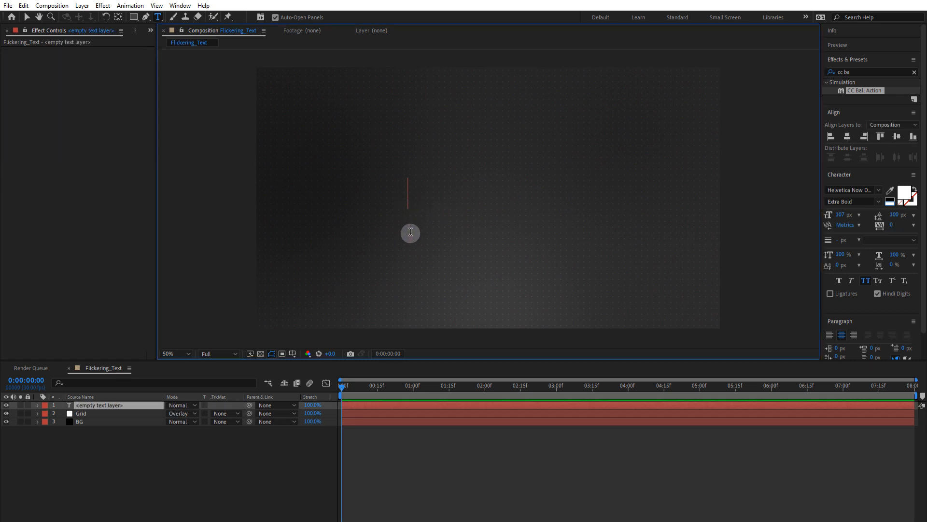
{"action": "type", "text": "Fli"}
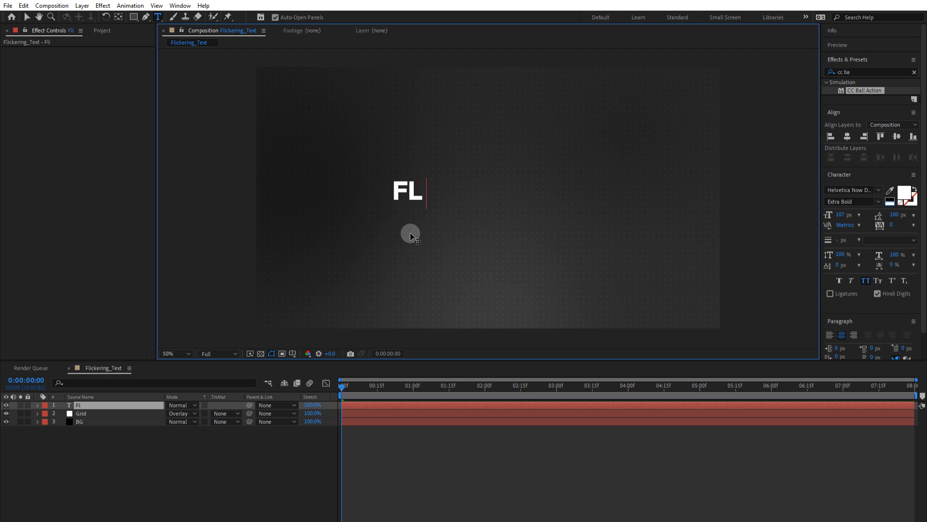
{"action": "type", "text": "cke"}
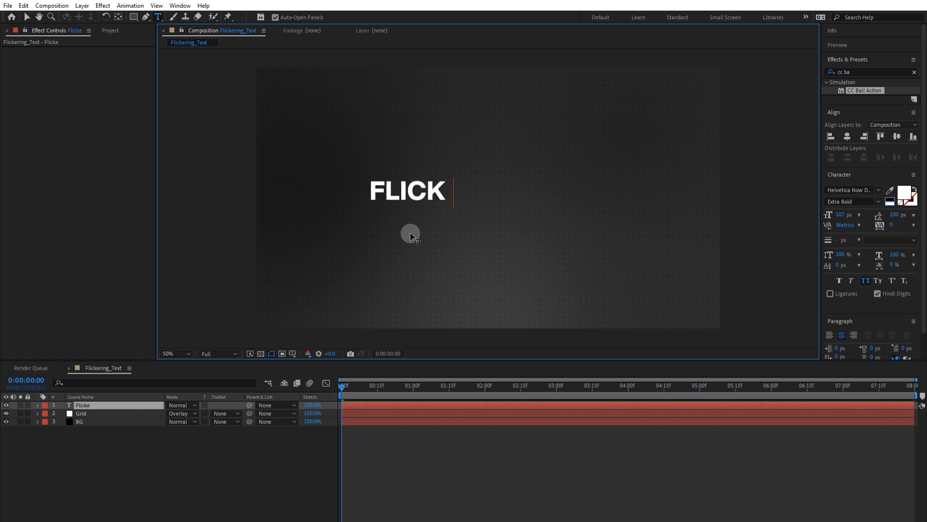
{"action": "type", "text": "ring "}
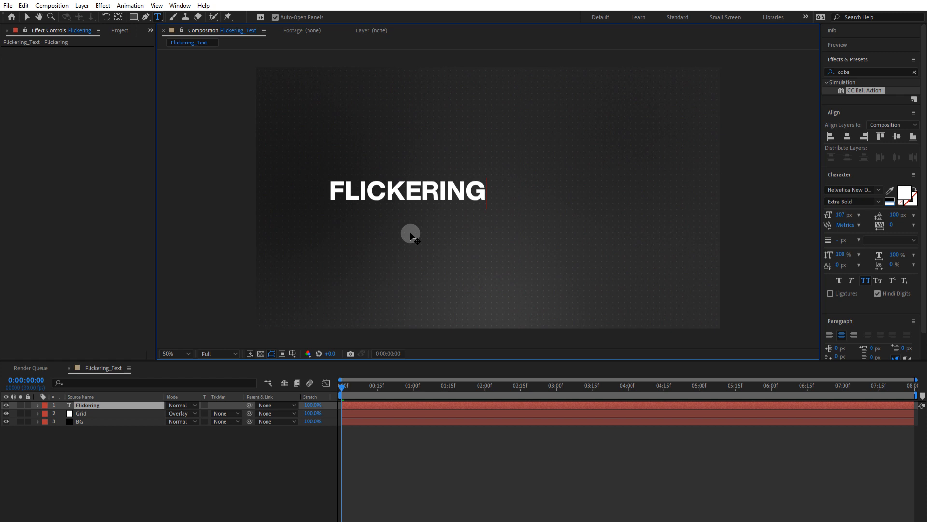
{"action": "type", "text": "text"}
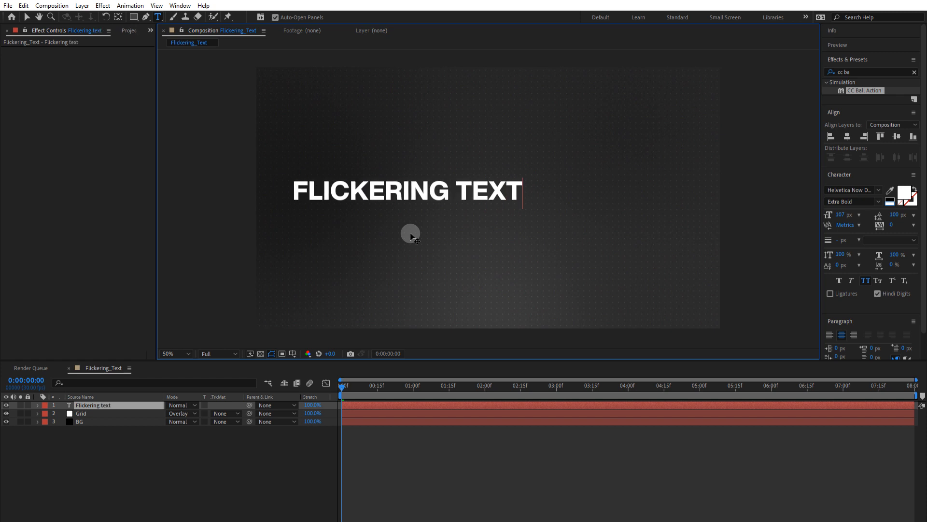
{"action": "left_click", "coordinate": [198, 433]}
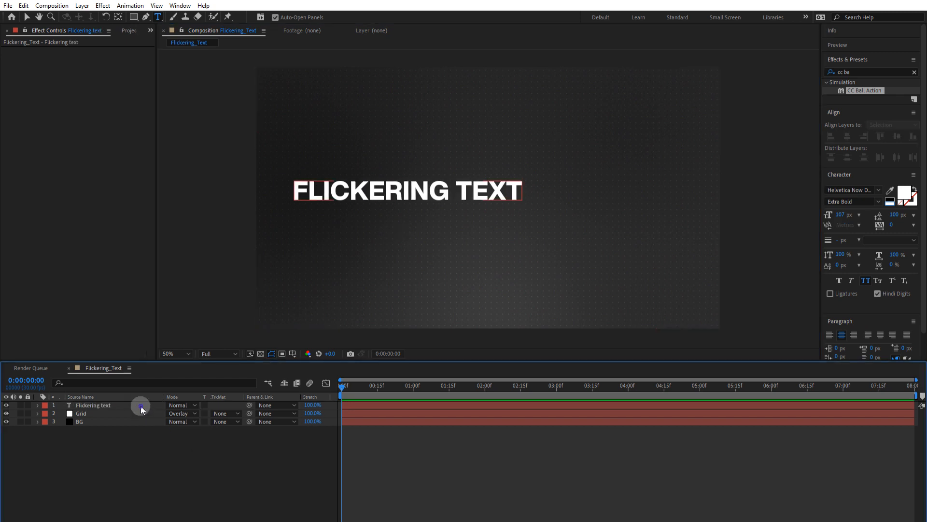
- Centre the Flickering text layer horizontally and vertically in the composition
{"action": "left_click", "coordinate": [140, 406]}
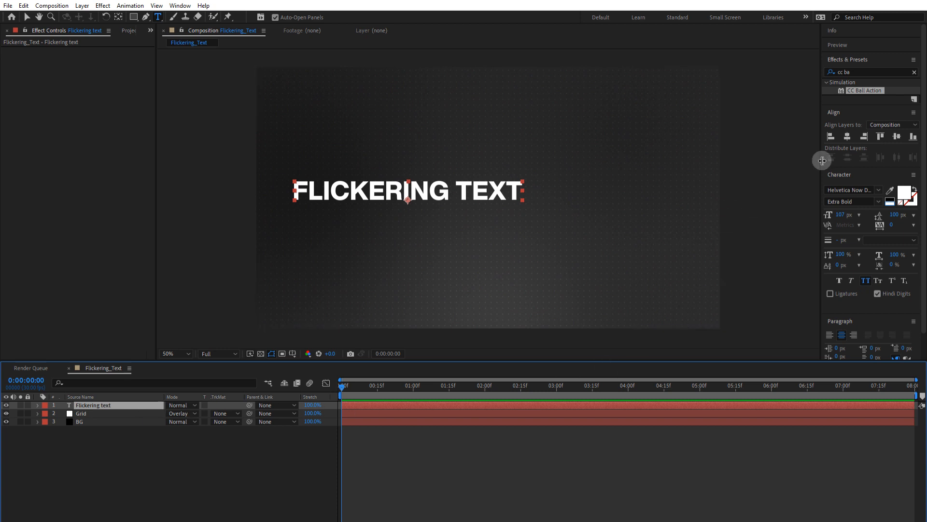
{"action": "left_click", "coordinate": [848, 137]}
{"action": "left_click", "coordinate": [897, 136]}
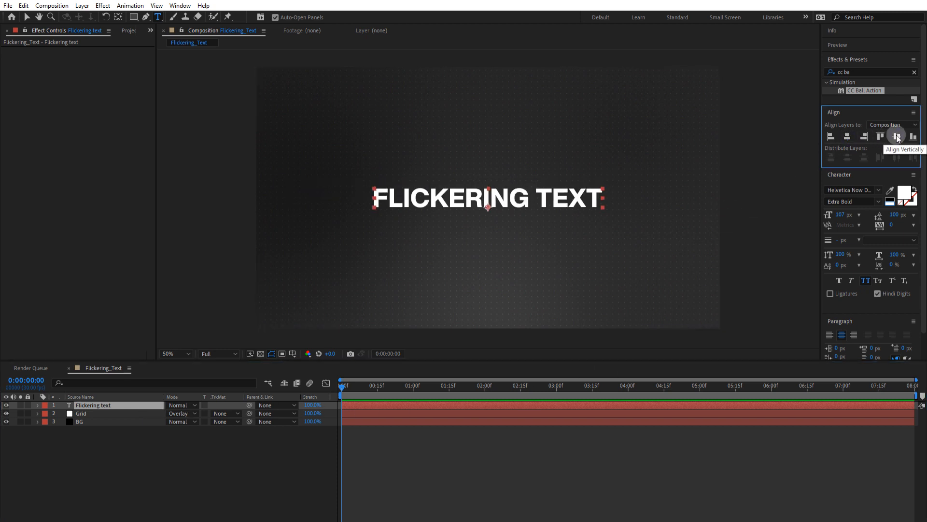
{"action": "left_click", "coordinate": [263, 465]}
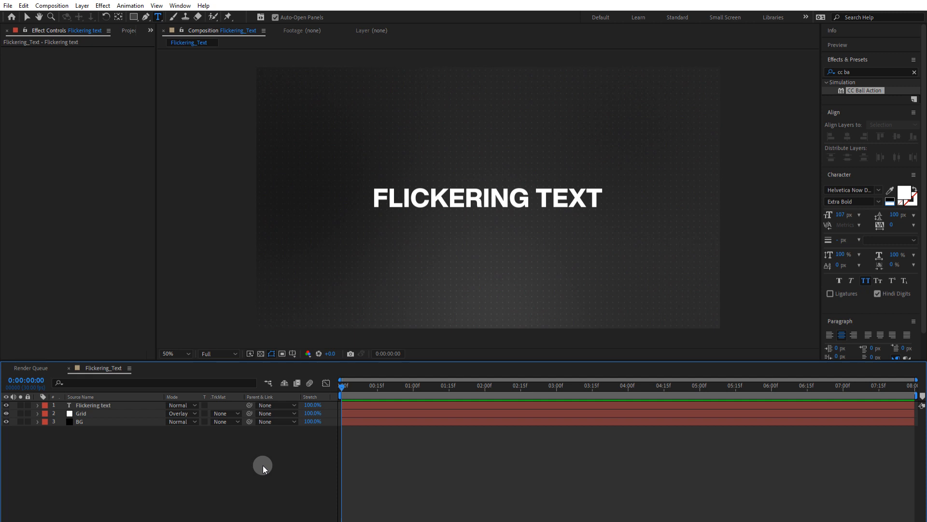
- Change the fill colour of the Flickering text layer to a medium grey
{"action": "left_click", "coordinate": [103, 405]}
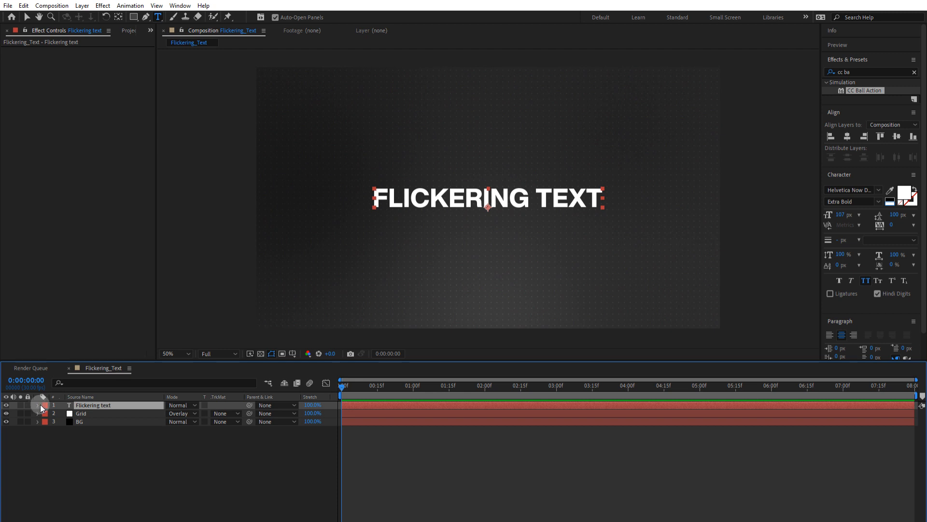
{"action": "left_click", "coordinate": [904, 193]}
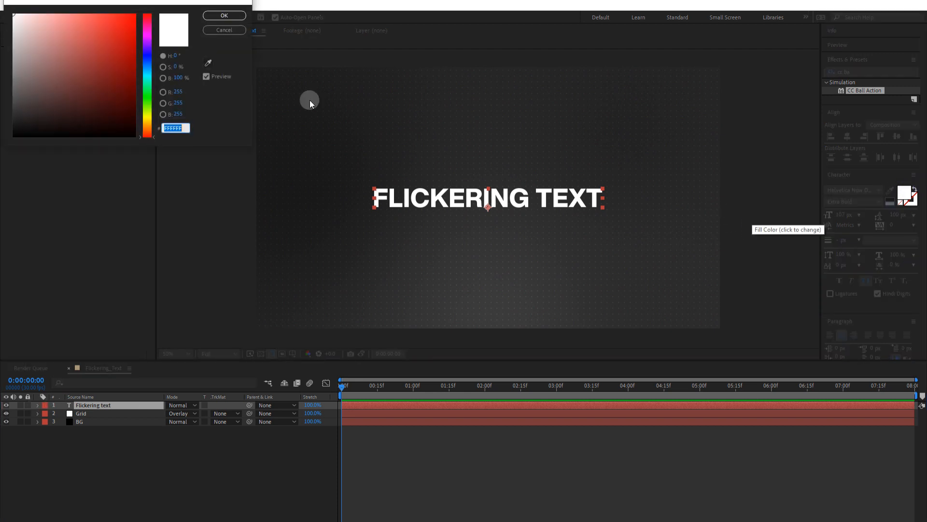
{"action": "left_click_drag", "start_coordinate": [14, 25], "coordinate": [1, 73]}
{"action": "left_click", "coordinate": [225, 15]}
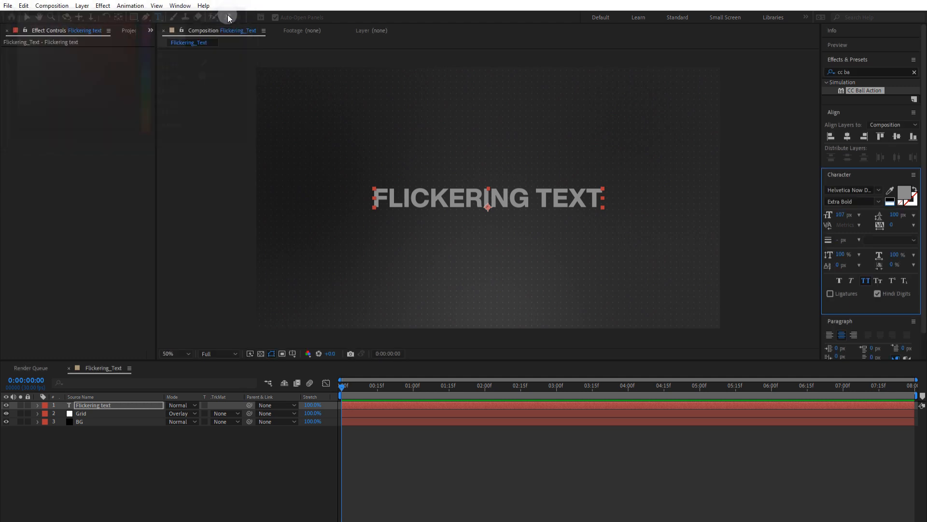
{"action": "left_click", "coordinate": [277, 450]}
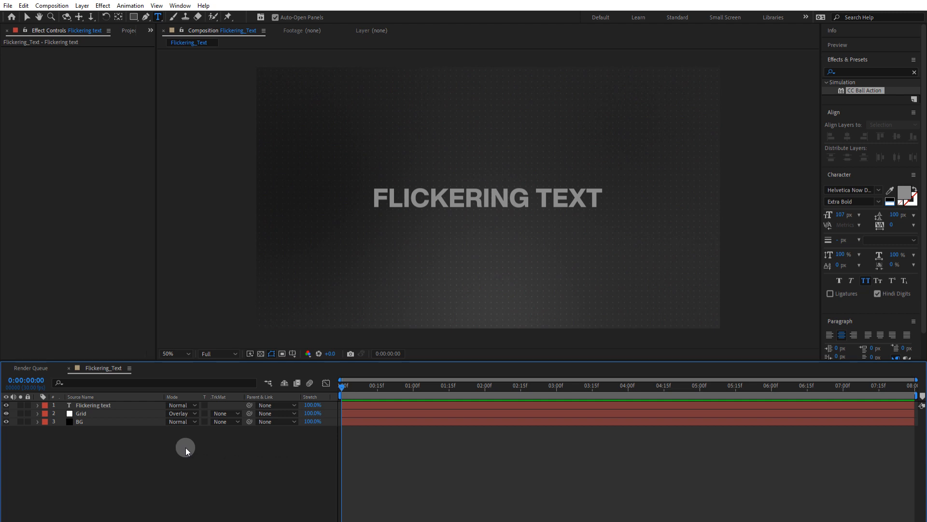
- Add an Opacity text animator to the Flickering text layer and set its opacity to 0%
{"action": "left_click", "coordinate": [37, 405]}
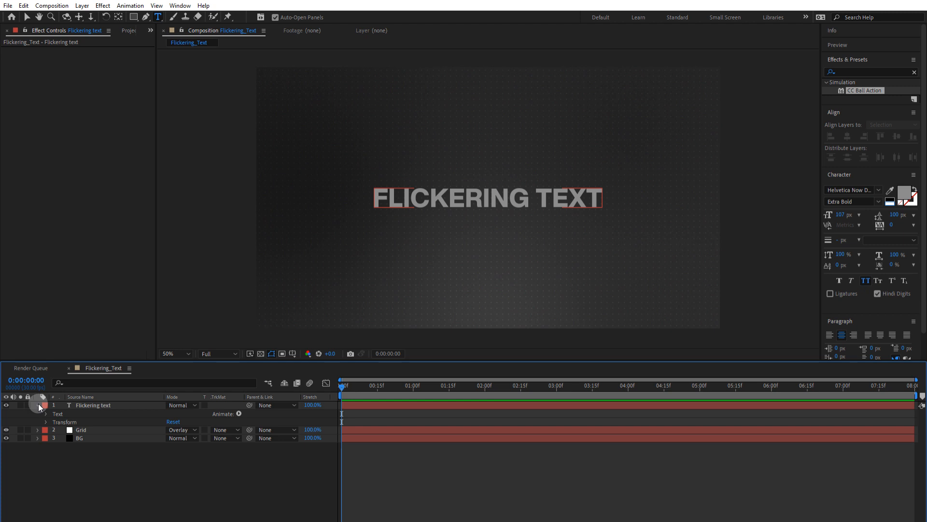
{"action": "left_click", "coordinate": [240, 413]}
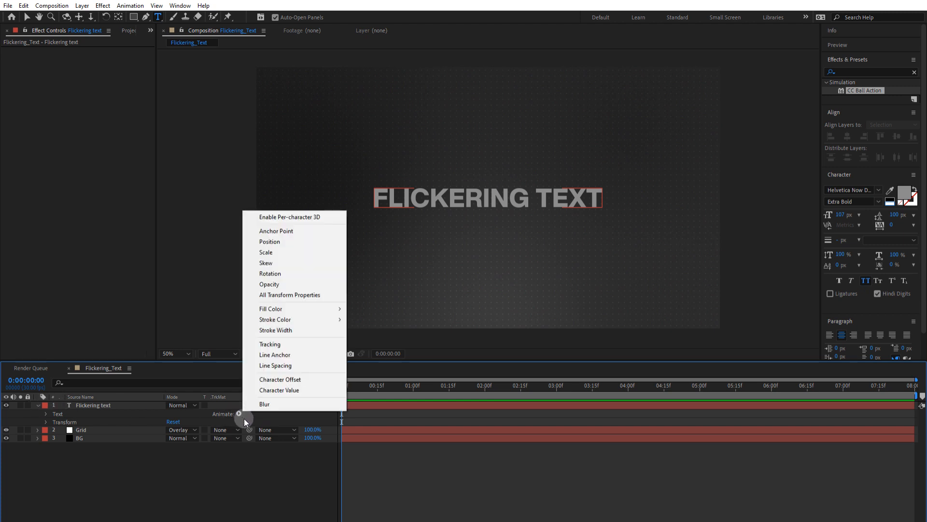
{"action": "left_click", "coordinate": [288, 288]}
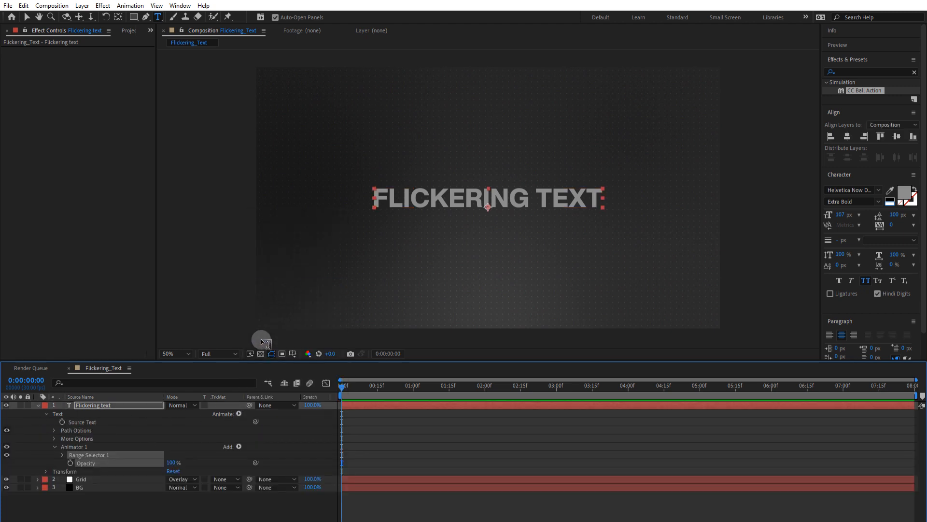
{"action": "left_click", "coordinate": [282, 423]}
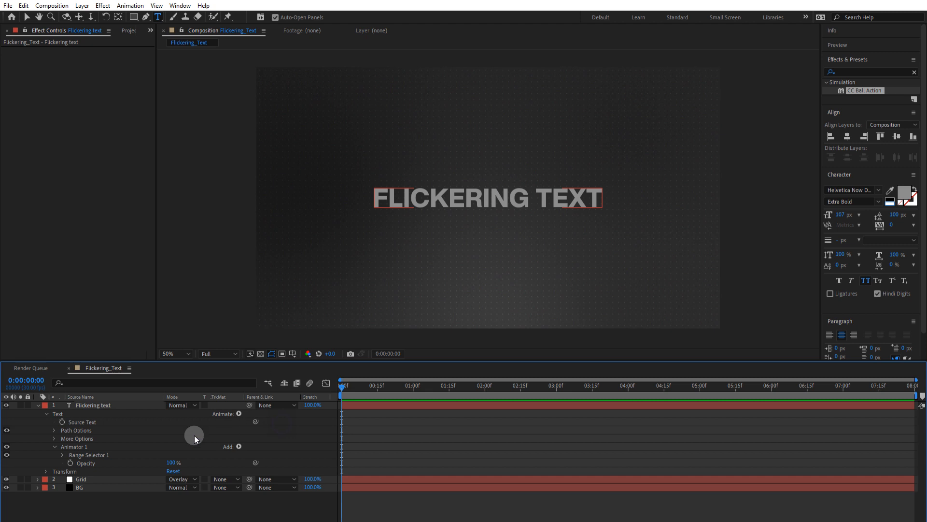
{"action": "left_click", "coordinate": [62, 454]}
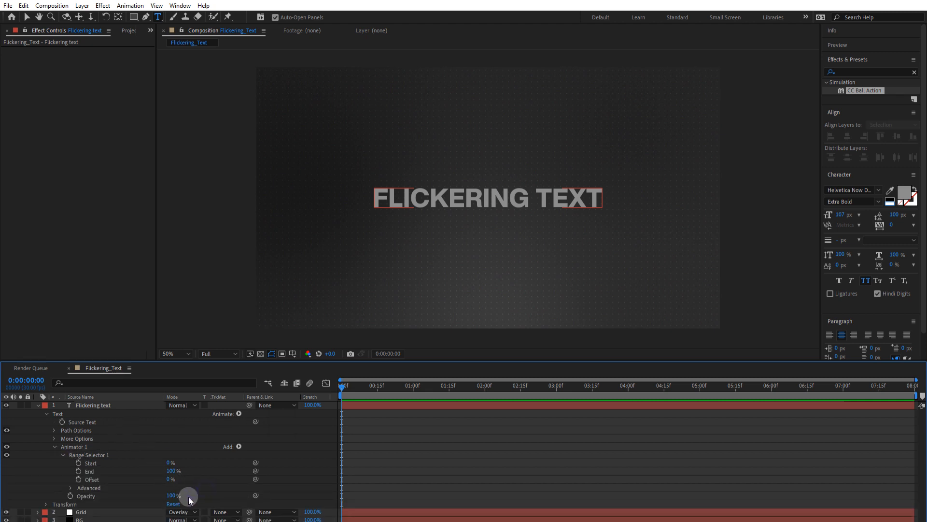
{"action": "left_click_drag", "start_coordinate": [172, 495], "coordinate": [94, 496]}
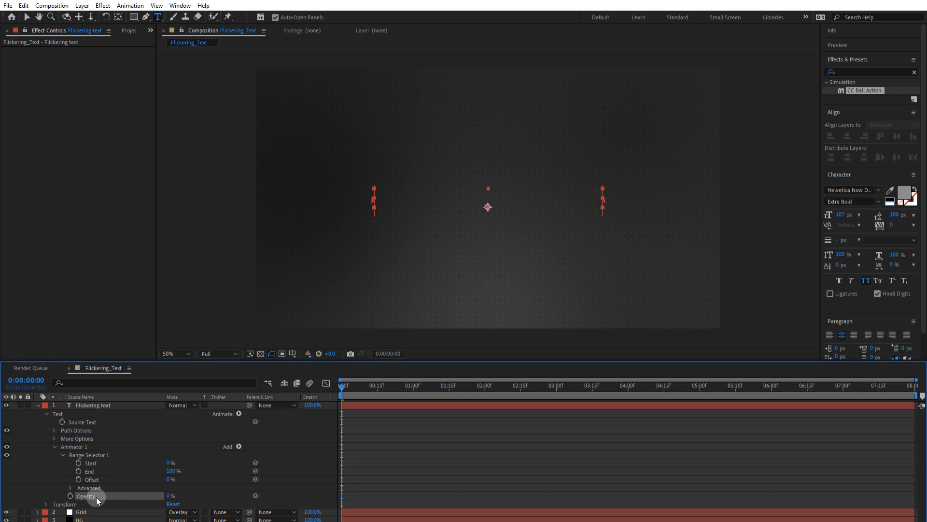
- Keyframe the range selector's Start from 0% at frame 0 to 100% at frame 15
{"action": "left_click", "coordinate": [77, 462]}
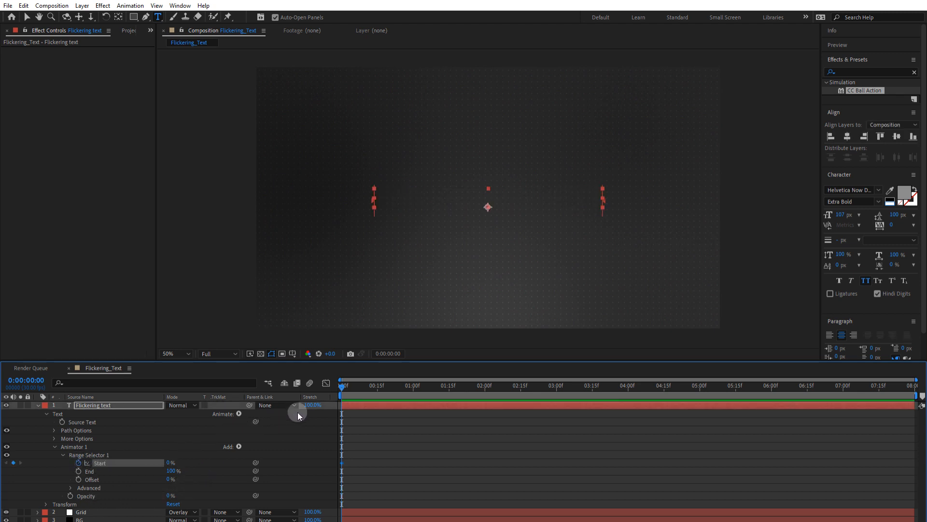
{"action": "left_click_drag", "start_coordinate": [371, 391], "coordinate": [377, 389]}
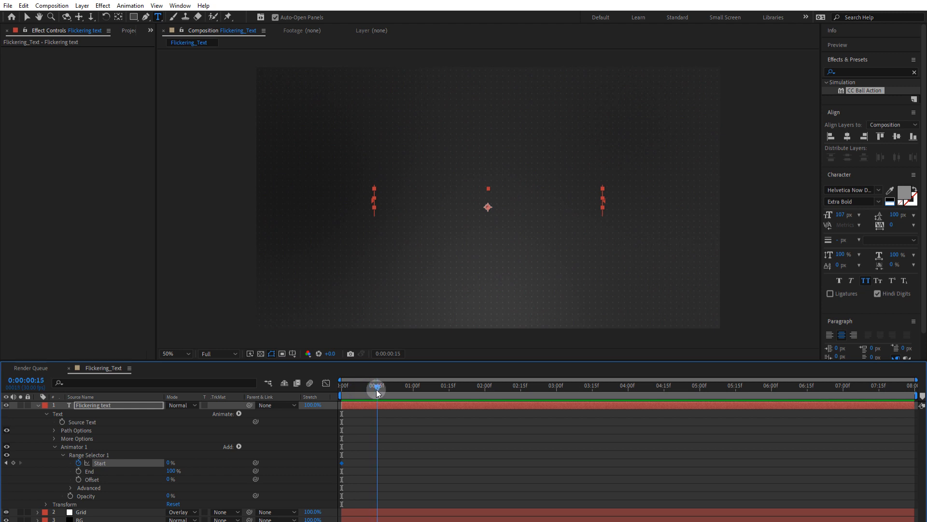
{"action": "left_click_drag", "start_coordinate": [170, 463], "coordinate": [246, 468]}
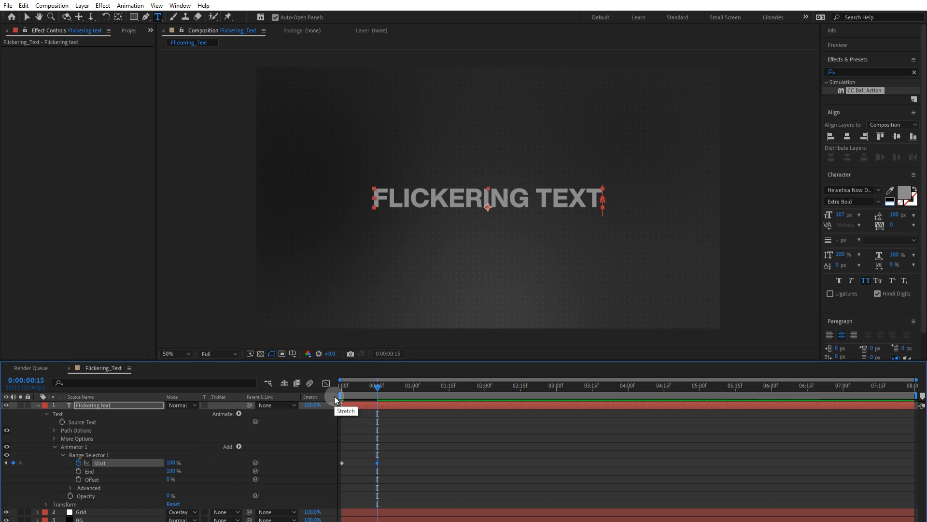
- Set the range selector's Smoothness to 0% and turn Randomize Order on in its advanced options
{"action": "left_click", "coordinate": [71, 487]}
{"action": "left_click", "coordinate": [208, 453]}
{"action": "left_click_drag", "start_coordinate": [193, 516], "coordinate": [107, 512]}
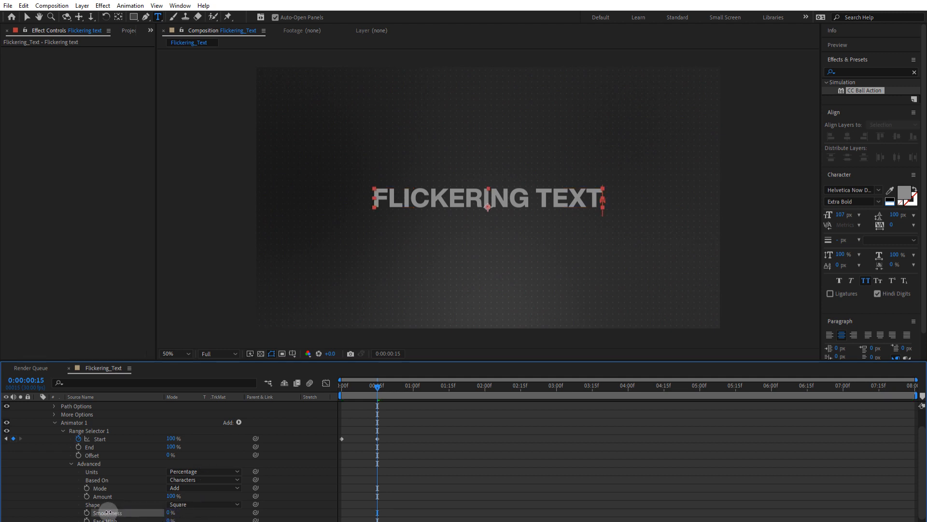
{"action": "scroll", "coordinate": [279, 484], "scroll_direction": "down", "scroll_amount": 2}
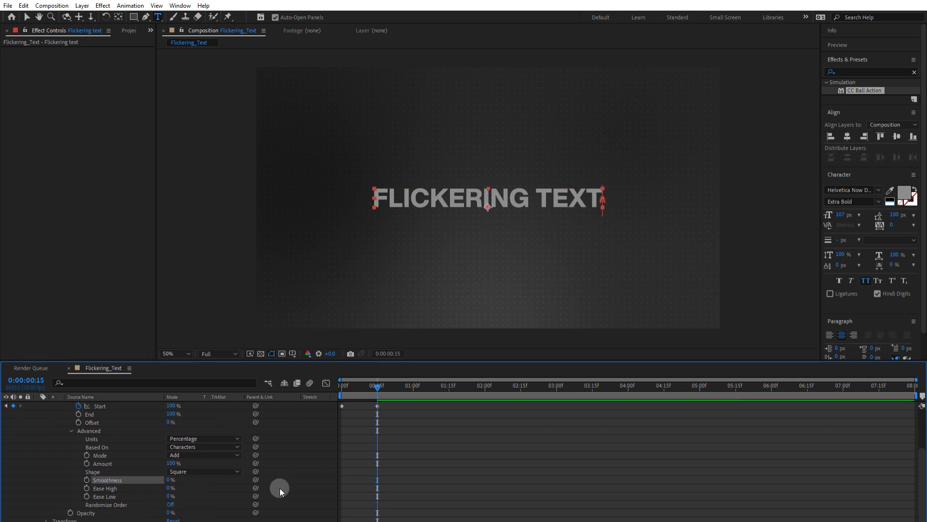
{"action": "left_click", "coordinate": [171, 504]}
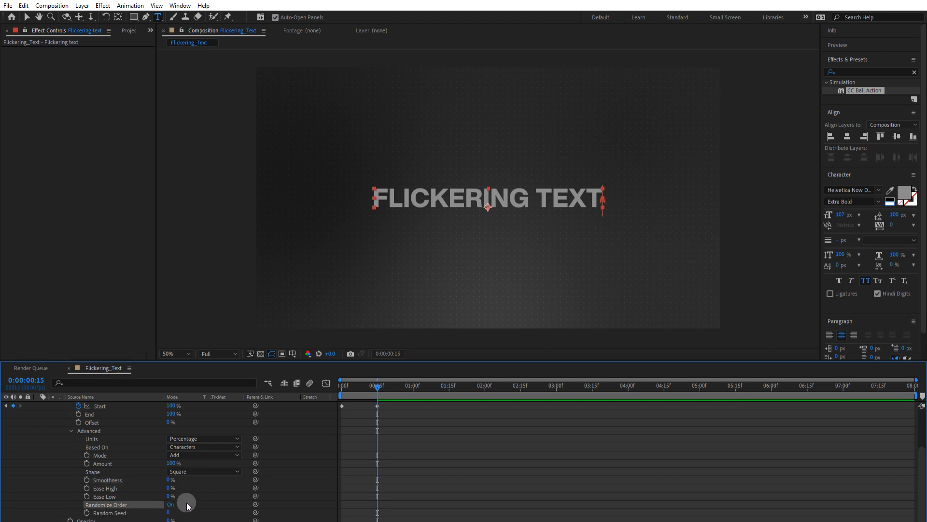
{"action": "left_click", "coordinate": [284, 478]}
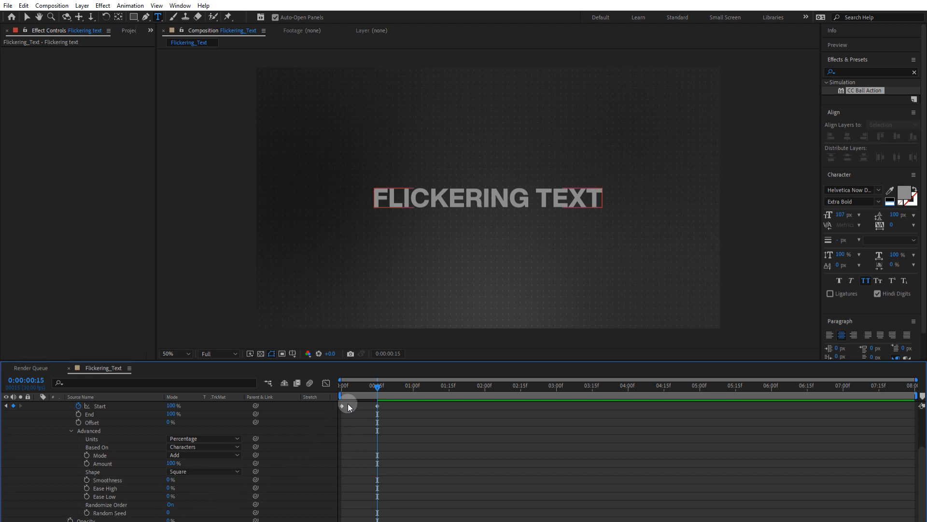
- Keyframe the range selector's Random Seed from 0 at frame 0 to 50 at frame 15
{"action": "left_click", "coordinate": [337, 392]}
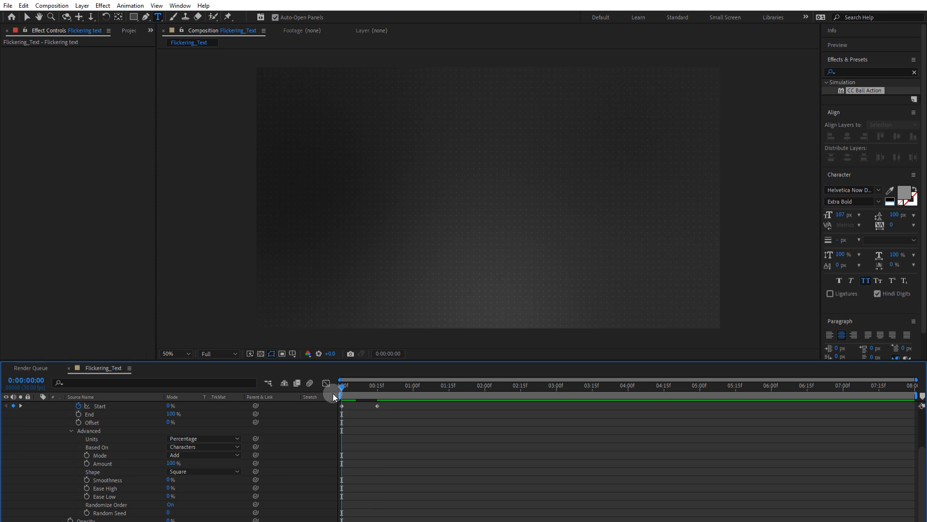
{"action": "left_click", "coordinate": [359, 387]}
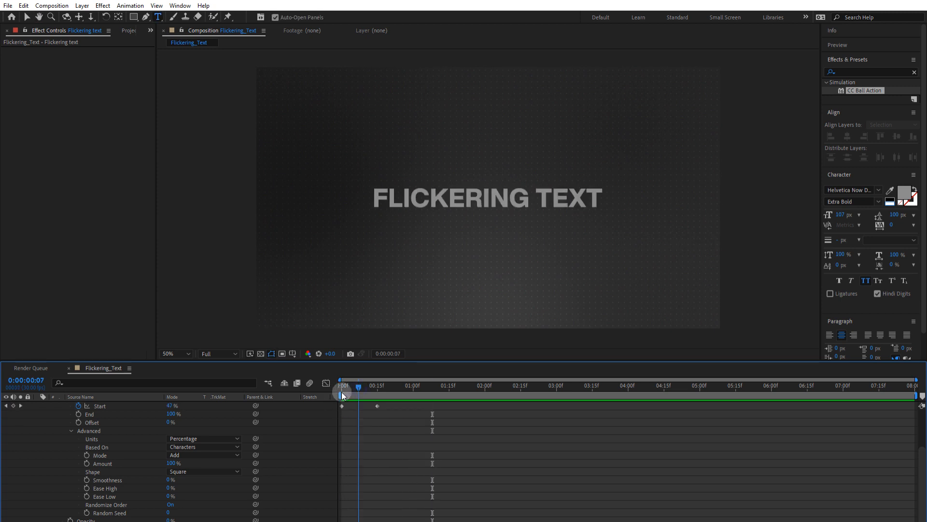
{"action": "left_click", "coordinate": [343, 394]}
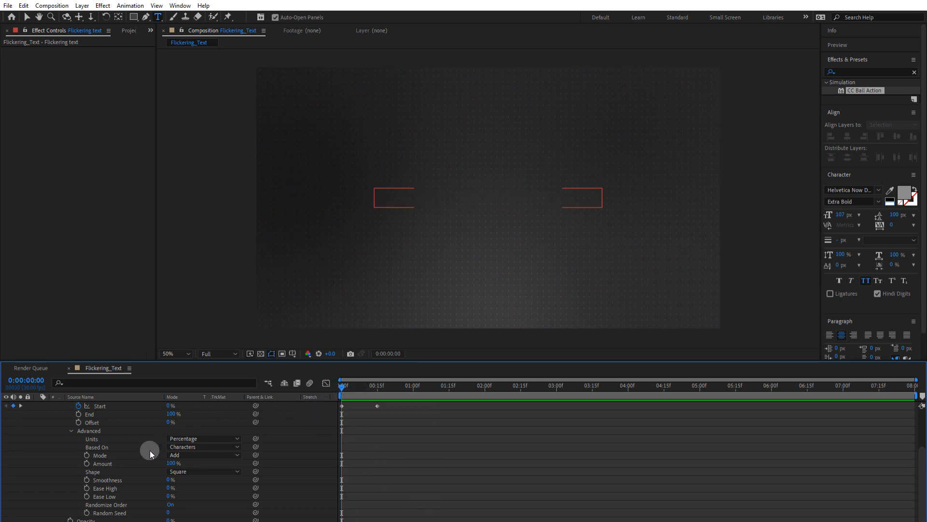
{"action": "left_click", "coordinate": [87, 513]}
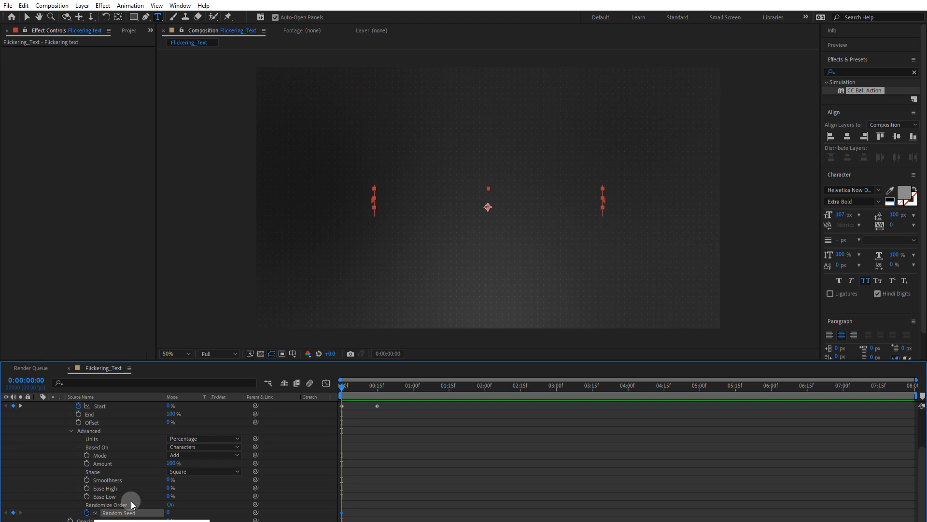
{"action": "left_click_drag", "start_coordinate": [345, 392], "coordinate": [372, 396]}
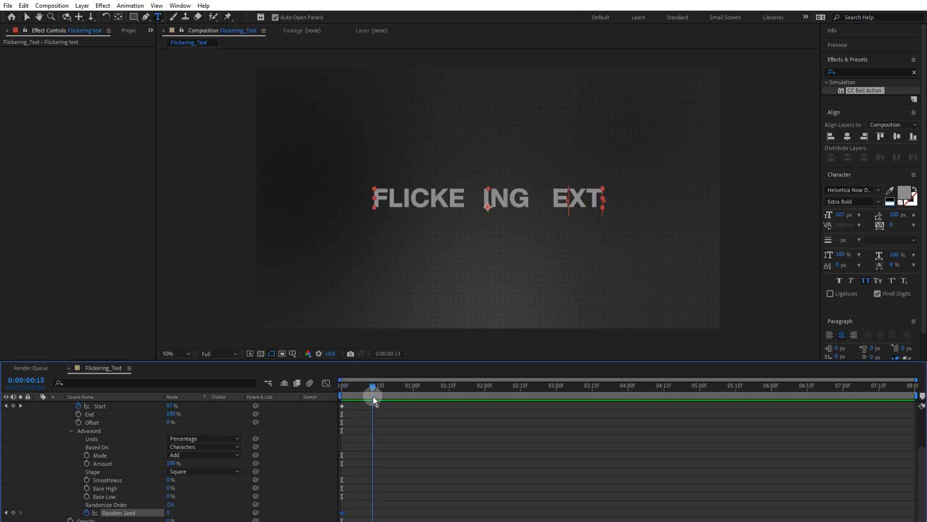
{"action": "left_click", "coordinate": [170, 513]}
{"action": "left_click_drag", "start_coordinate": [171, 514], "coordinate": [172, 512]}
{"action": "left_click", "coordinate": [171, 512]}
{"action": "type", "text": "50"}
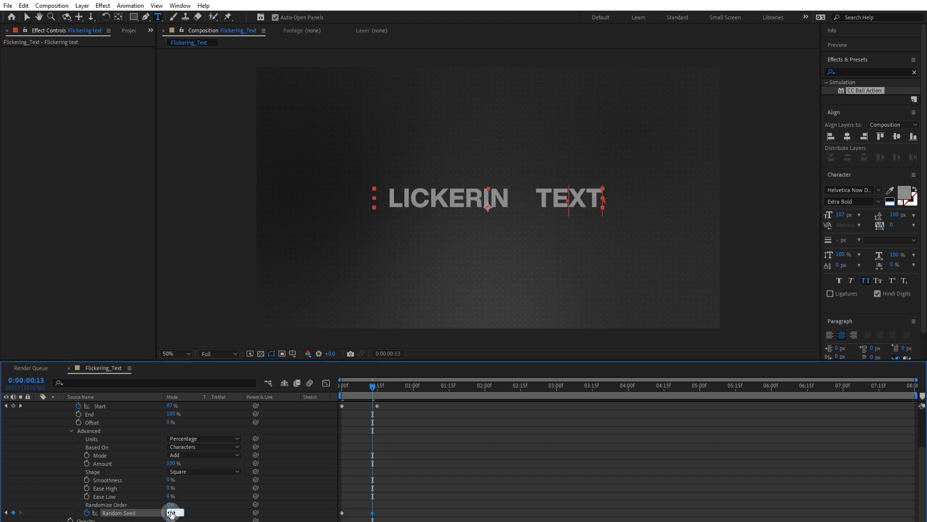
{"action": "key", "text": "Return"}
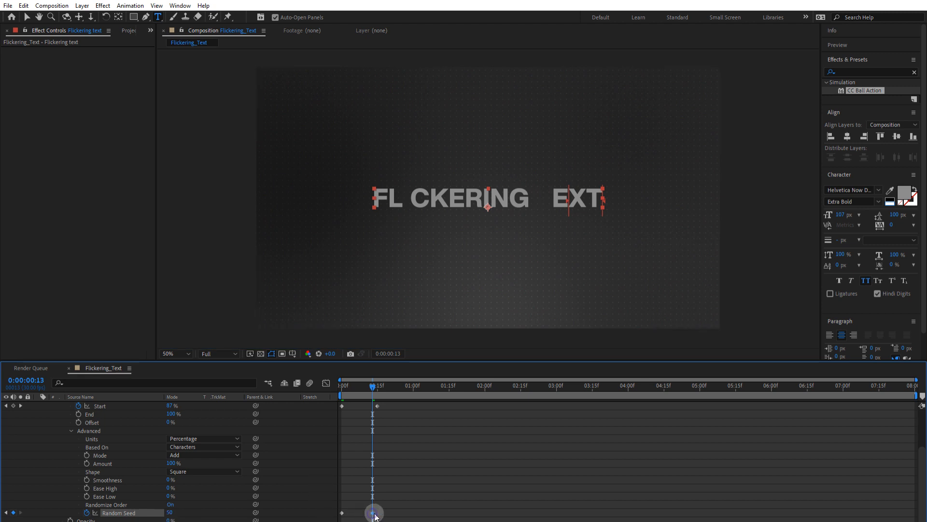
{"action": "left_click_drag", "start_coordinate": [372, 512], "coordinate": [377, 512]}
- Play back the random letter reveal from the first frame to check the flicker
{"action": "left_click_drag", "start_coordinate": [374, 395], "coordinate": [333, 401]}
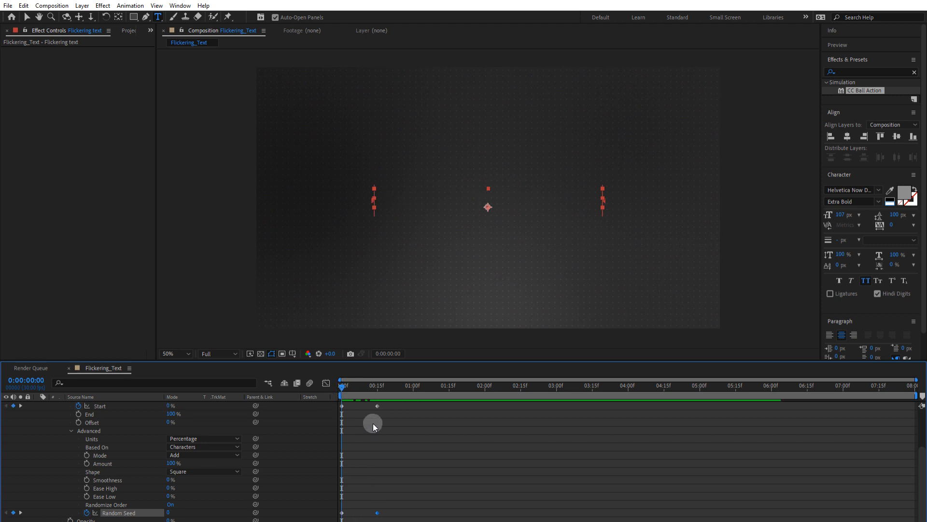
{"action": "key", "text": "space"}
{"action": "mouse_move", "coordinate": [377, 393]}
{"action": "left_mouse_down"}
{"action": "mouse_move", "coordinate": [324, 407]}
{"action": "mouse_move", "coordinate": [297, 460]}
{"action": "left_mouse_up"}
- Collapse the text animator's properties, duplicate the Flickering text layer and rename the copy Flickering text Stroke
{"action": "scroll", "coordinate": [296, 460], "scroll_direction": "up", "scroll_amount": 3}
{"action": "left_click", "coordinate": [103, 453]}
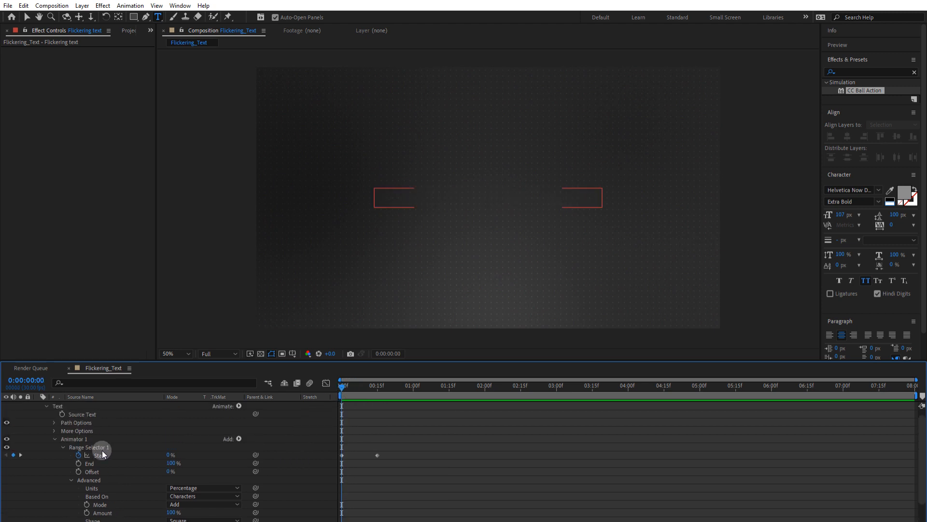
{"action": "left_click", "coordinate": [55, 438]}
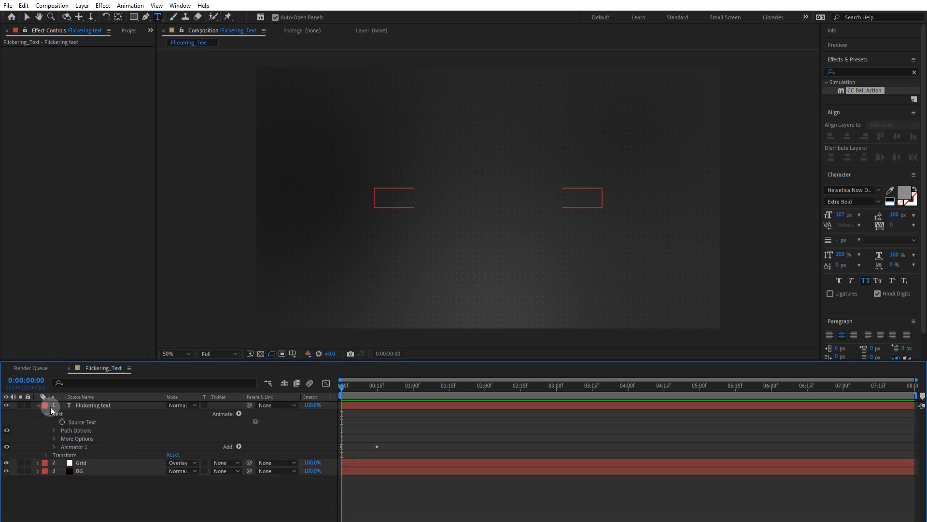
{"action": "left_click", "coordinate": [77, 407]}
{"action": "key", "text": "ctrl+d"}
{"action": "key", "text": "space"}
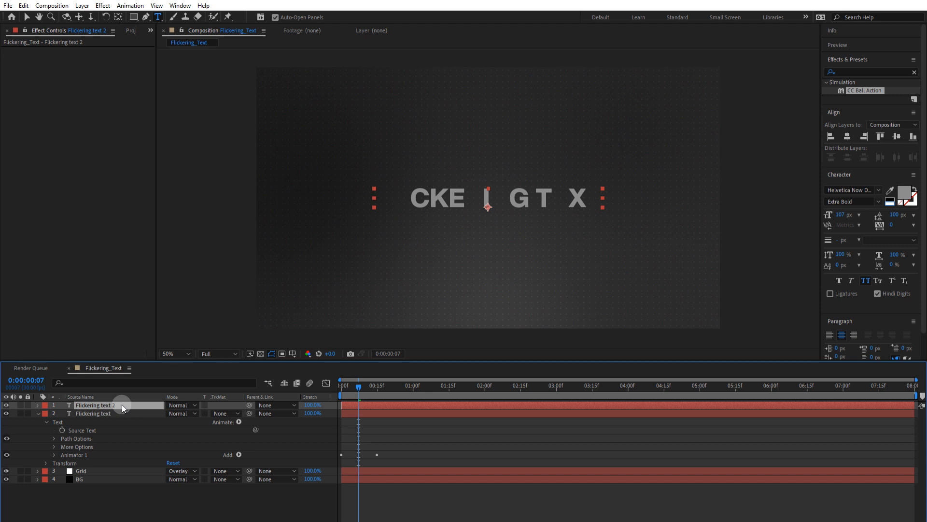
{"action": "key", "text": "Return"}
{"action": "left_click", "coordinate": [122, 404]}
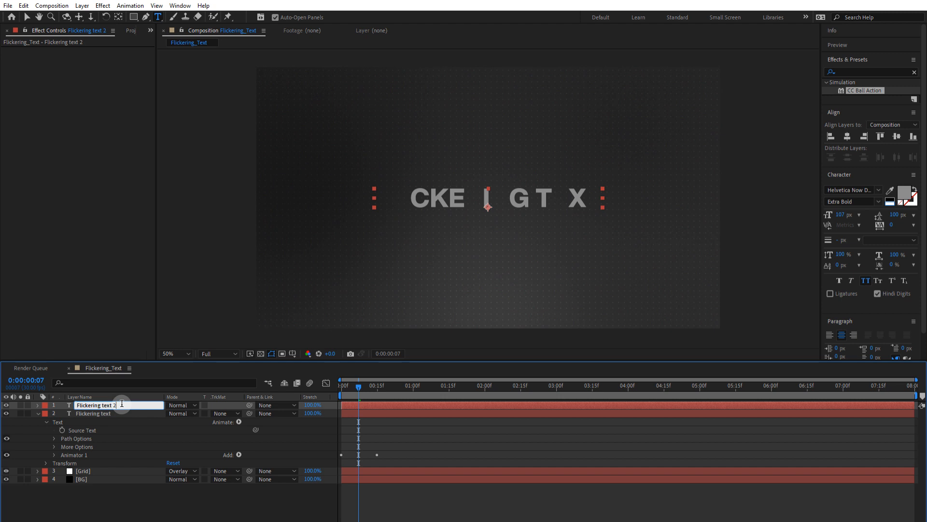
{"action": "type", "text": "Stroke"}
{"action": "key", "text": "Return"}
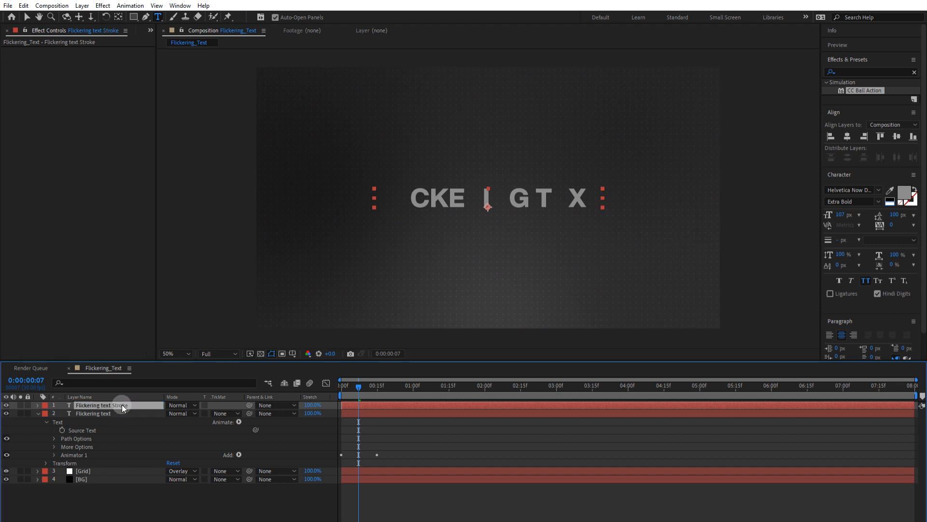
- Swap the fill and stroke colours of the Flickering text Stroke layer and delay the Flickering text layer by about 3 frames
{"action": "left_click", "coordinate": [914, 189]}
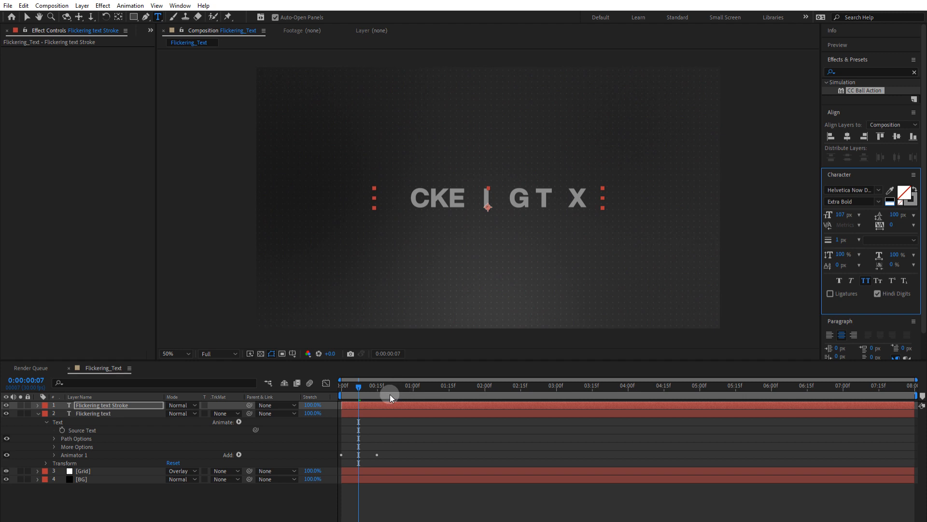
{"action": "left_click", "coordinate": [358, 413]}
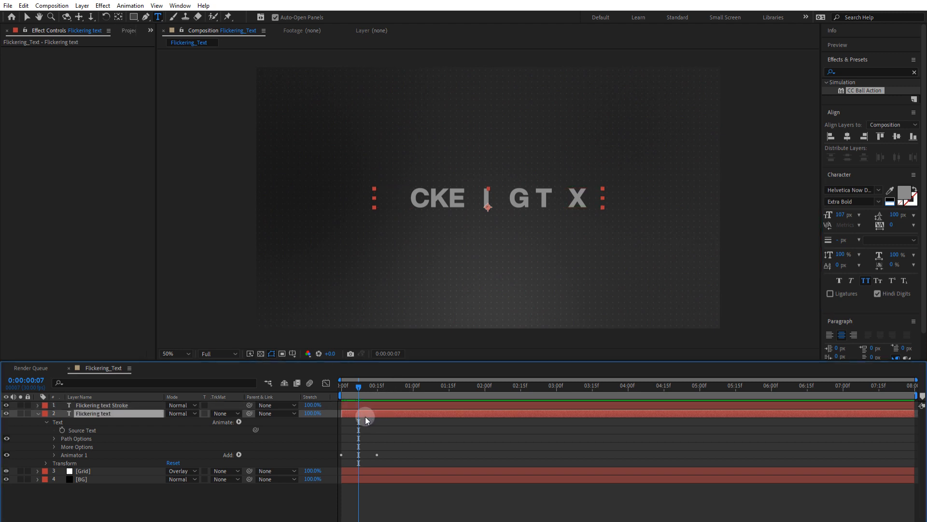
{"action": "left_click_drag", "start_coordinate": [365, 414], "coordinate": [358, 415]}
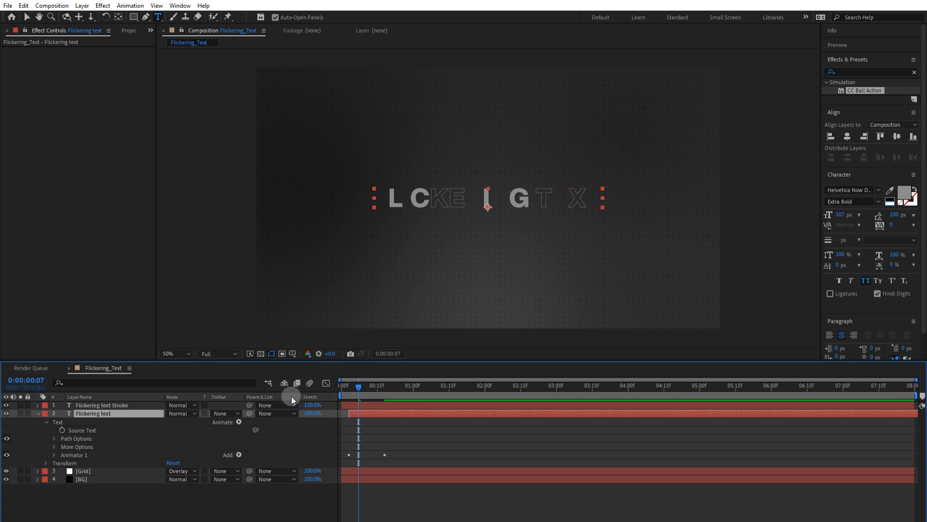
- Set the stroke width of the Flickering text Stroke layer to 2 px
{"action": "left_click", "coordinate": [403, 407]}
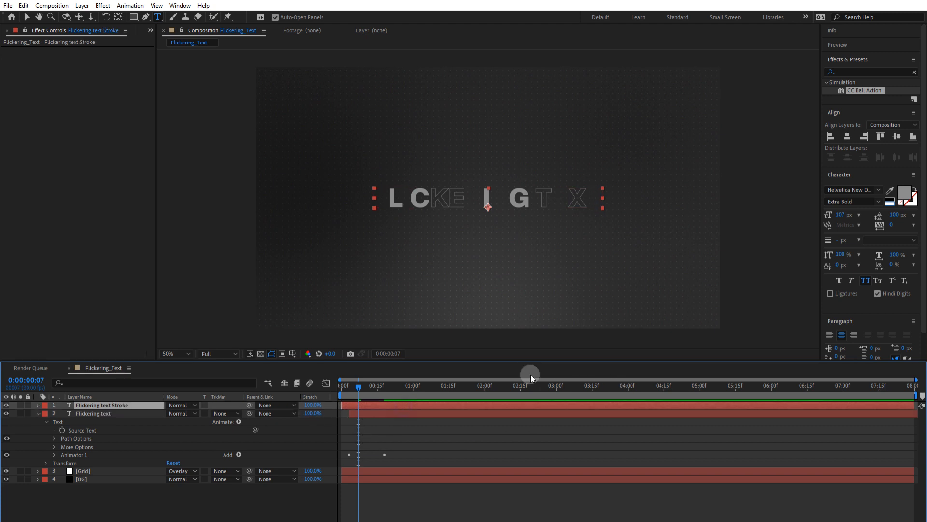
{"action": "left_click", "coordinate": [837, 241]}
{"action": "type", "text": "2"}
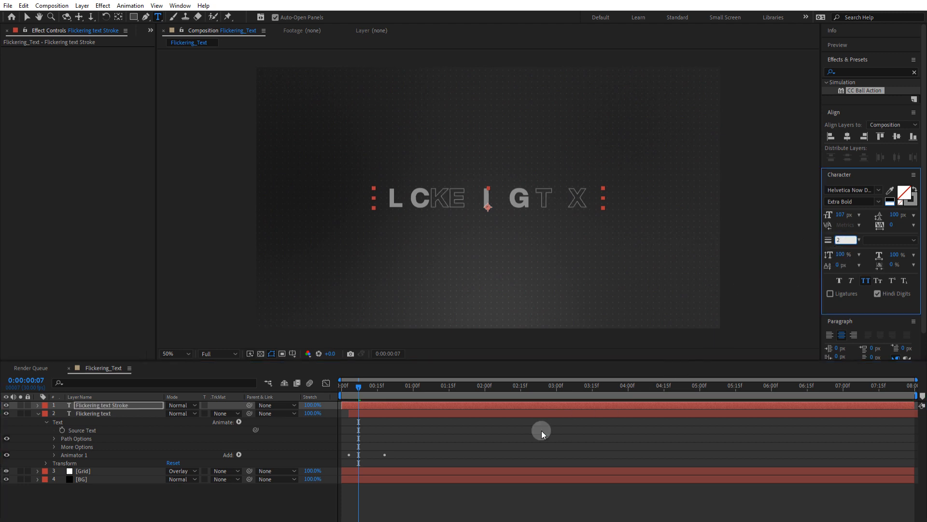
{"action": "left_click", "coordinate": [308, 504]}
- Play back the outlined and filled text animation together from the first frame
{"action": "left_click_drag", "start_coordinate": [357, 397], "coordinate": [338, 399]}
{"action": "left_click", "coordinate": [38, 412]}
{"action": "key", "text": "space"}
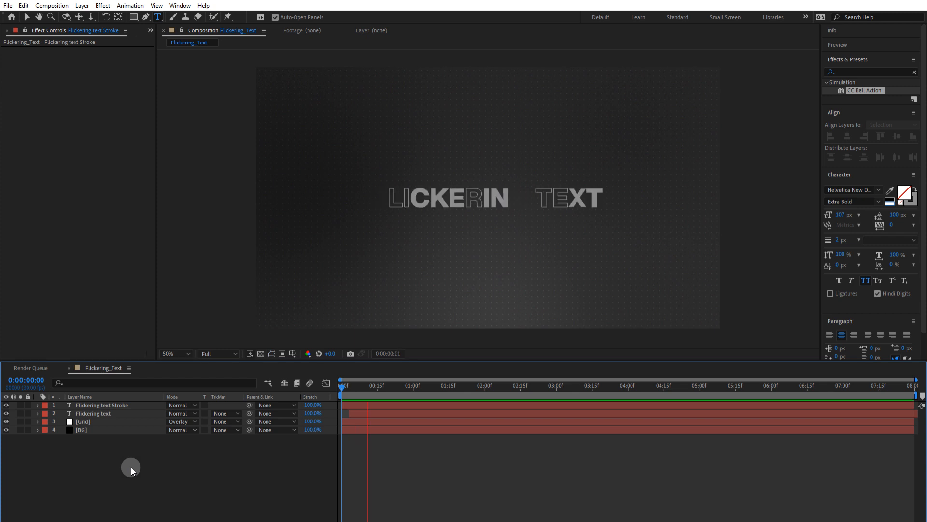
{"action": "left_click_drag", "start_coordinate": [363, 399], "coordinate": [332, 405]}
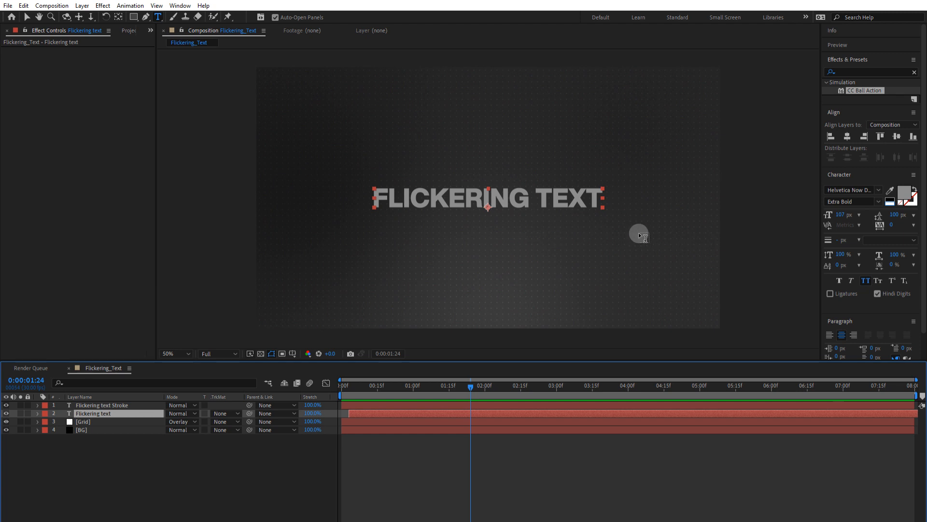
- Change the Flickering text layer's fill colour to light grey CCCCCC
{"action": "left_click", "coordinate": [904, 192]}
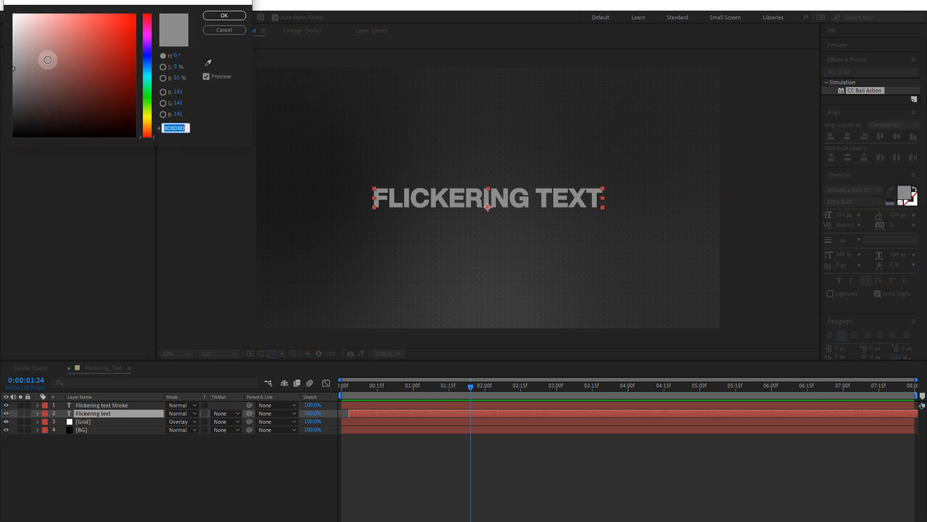
{"action": "left_click", "coordinate": [8, 50]}
{"action": "left_click_drag", "start_coordinate": [8, 50], "coordinate": [4, 38]}
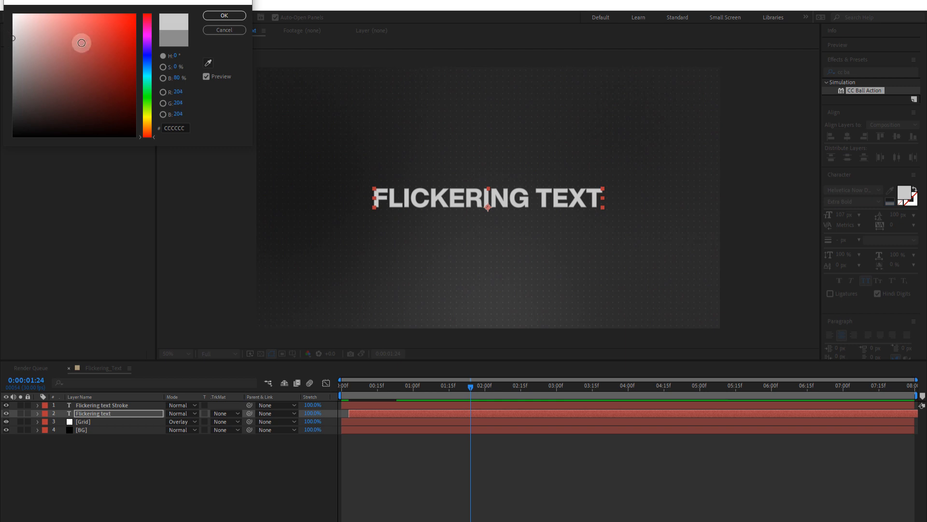
{"action": "left_click", "coordinate": [221, 17]}
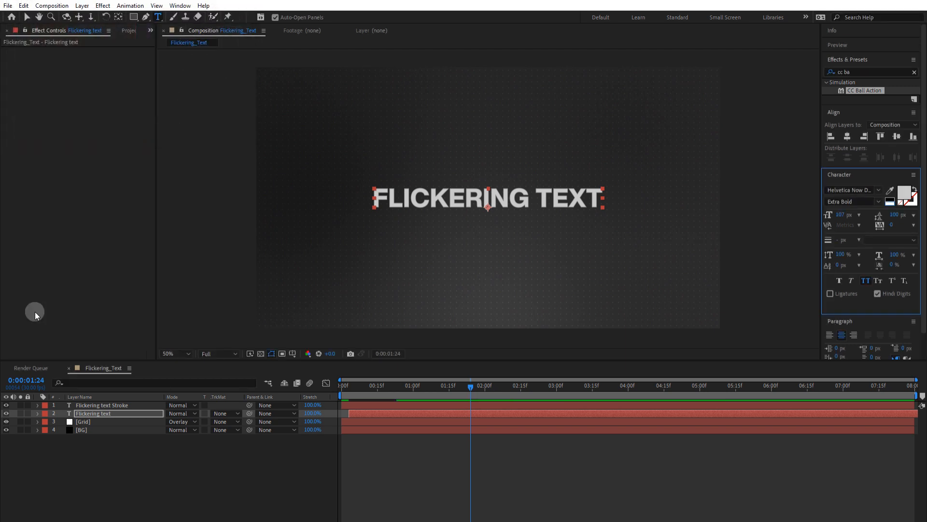
- Change the stroke colour of the Flickering text Stroke layer to light grey D1D1D1
{"action": "left_click", "coordinate": [115, 404]}
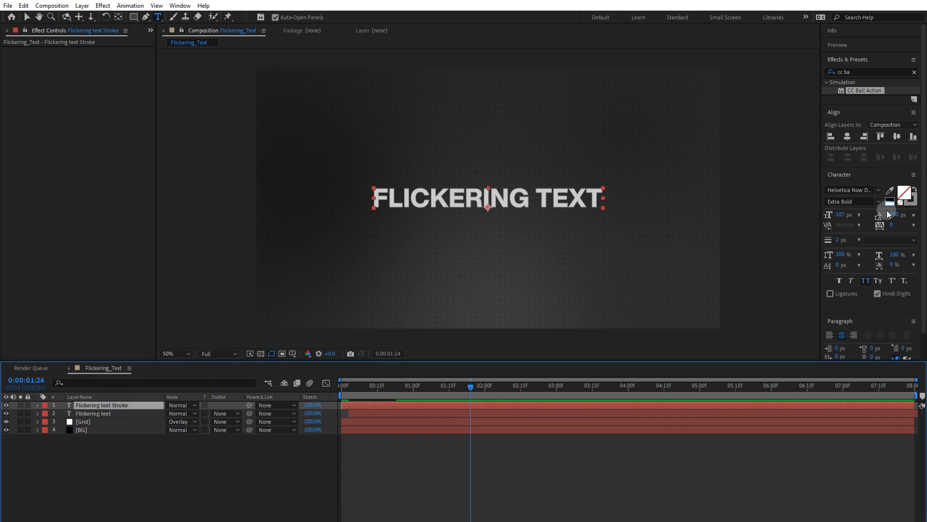
{"action": "left_click", "coordinate": [910, 200]}
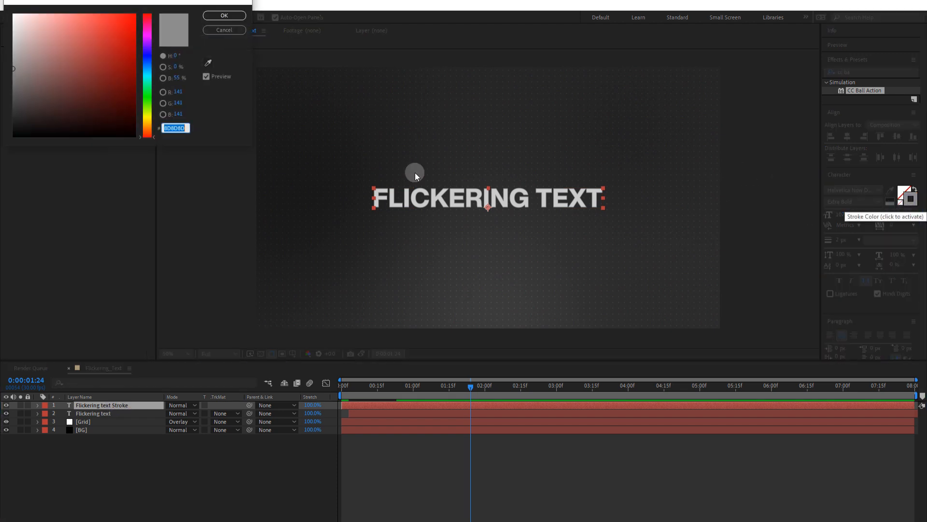
{"action": "mouse_move", "coordinate": [16, 46]}
{"action": "left_mouse_down"}
{"action": "mouse_move", "coordinate": [1, 12]}
{"action": "mouse_move", "coordinate": [2, 36]}
{"action": "left_mouse_up"}
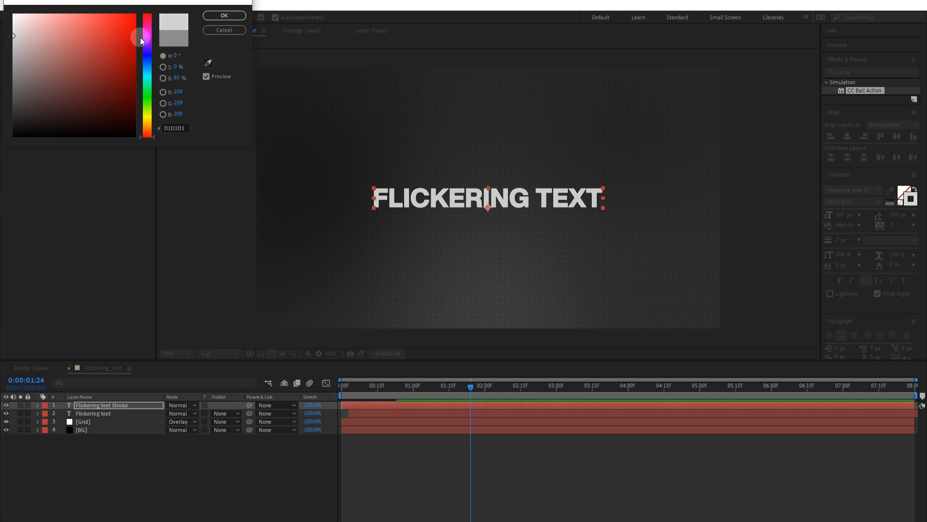
{"action": "left_click", "coordinate": [231, 18]}
{"action": "left_click", "coordinate": [358, 359]}
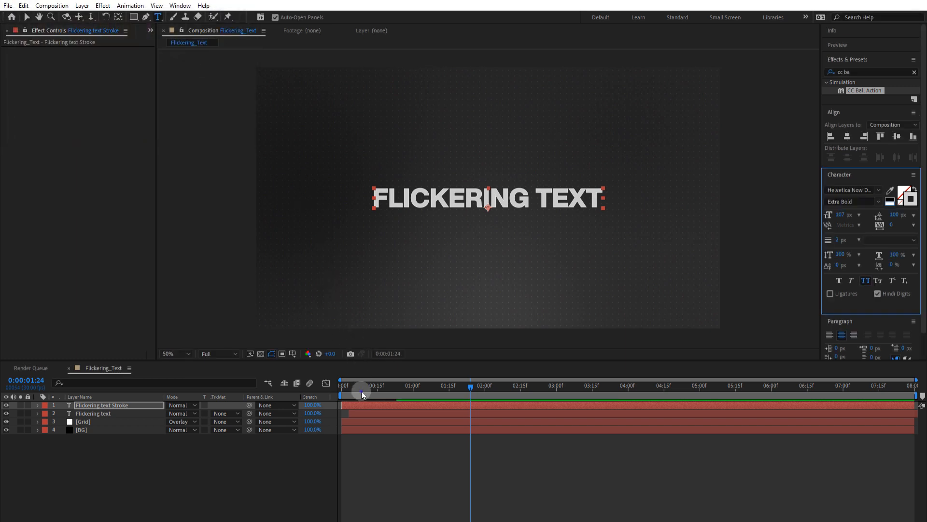
- Play back the flickering text from frame 0 to check the lighter fill and stroke colours
{"action": "key", "text": "Home"}
{"action": "left_click", "coordinate": [263, 478]}
{"action": "key", "text": "space"}
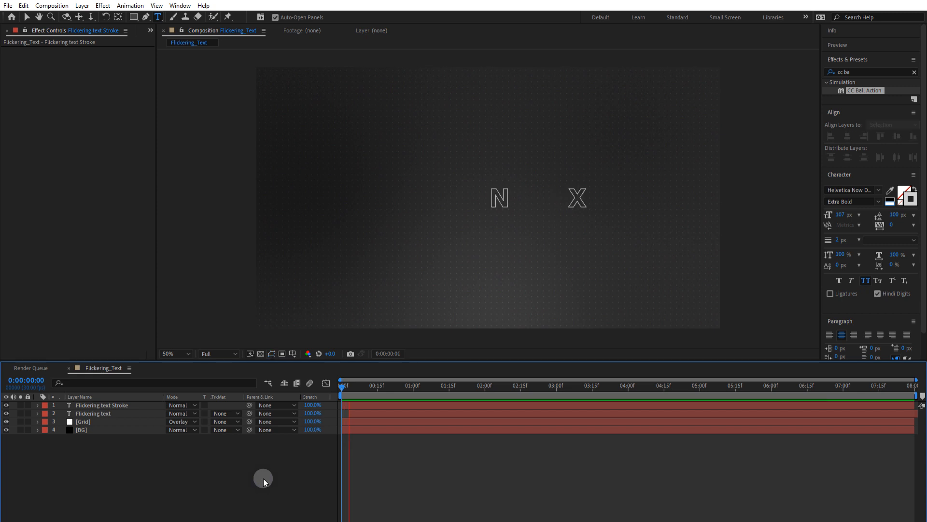
{"action": "key", "text": "space"}
{"action": "left_click_drag", "start_coordinate": [373, 391], "coordinate": [300, 462]}
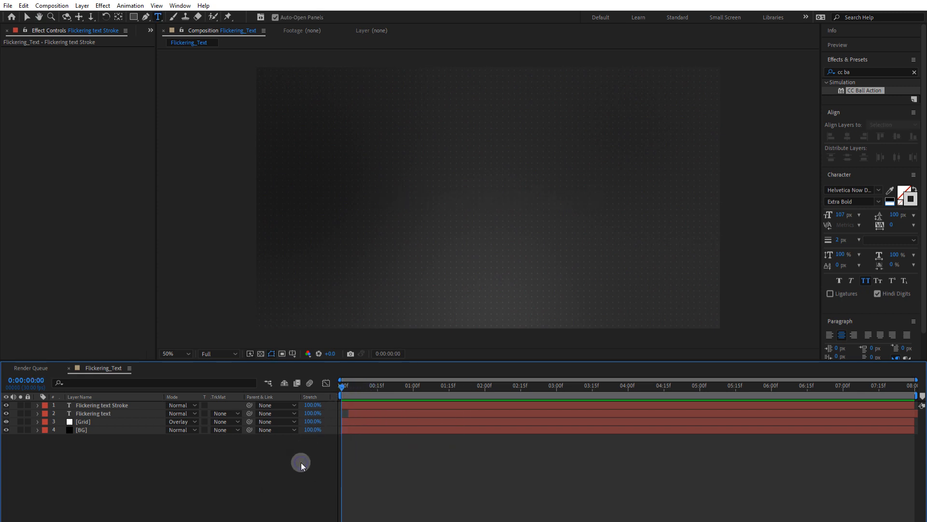
- Create an empty shape layer above the text layers and rename it Shape_01
{"action": "right_click", "coordinate": [152, 450]}
{"action": "mouse_move", "coordinate": [200, 336]}
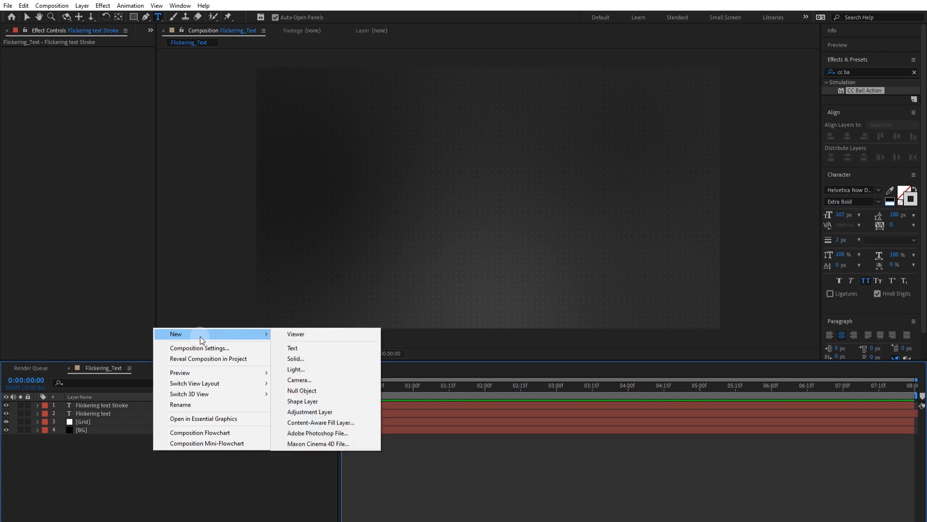
{"action": "left_click", "coordinate": [303, 401]}
{"action": "left_click", "coordinate": [116, 405]}
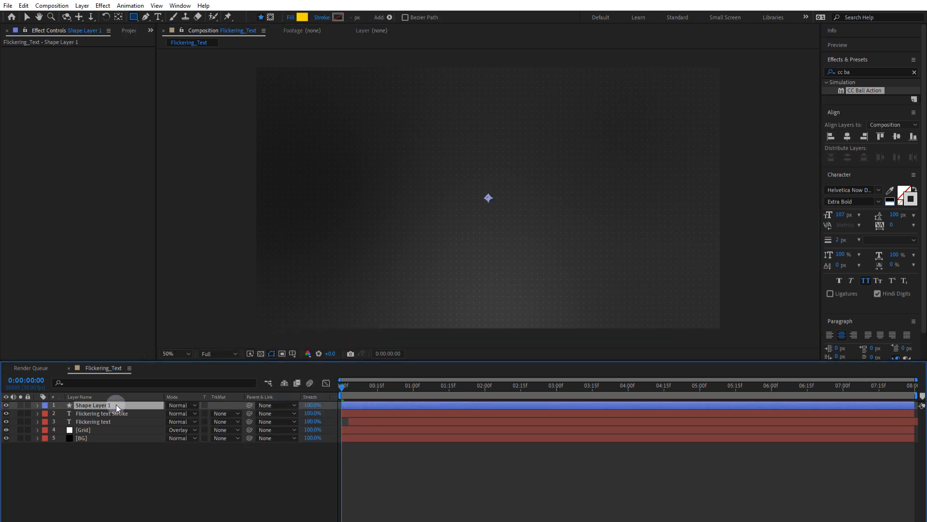
{"action": "key", "text": "Return"}
{"action": "type", "text": "Shape+"}
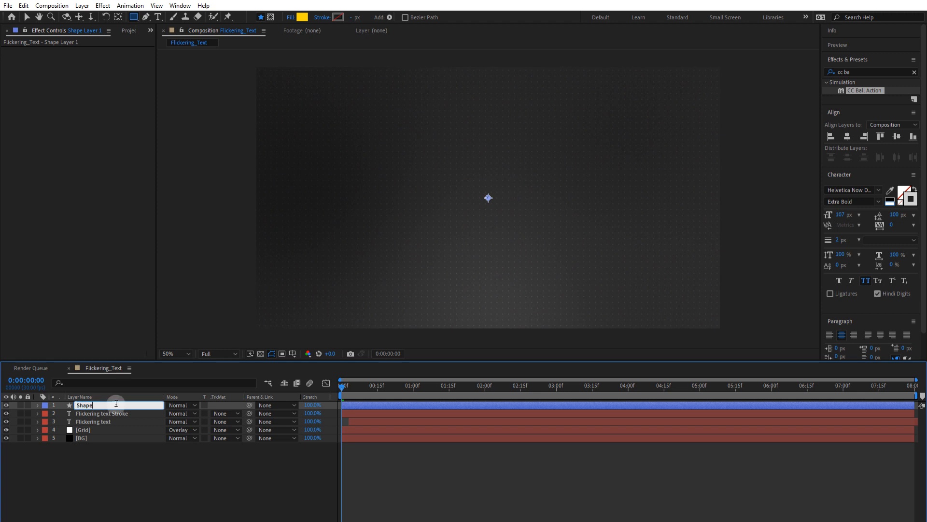
{"action": "type", "text": "01"}
{"action": "key", "text": "Return"}
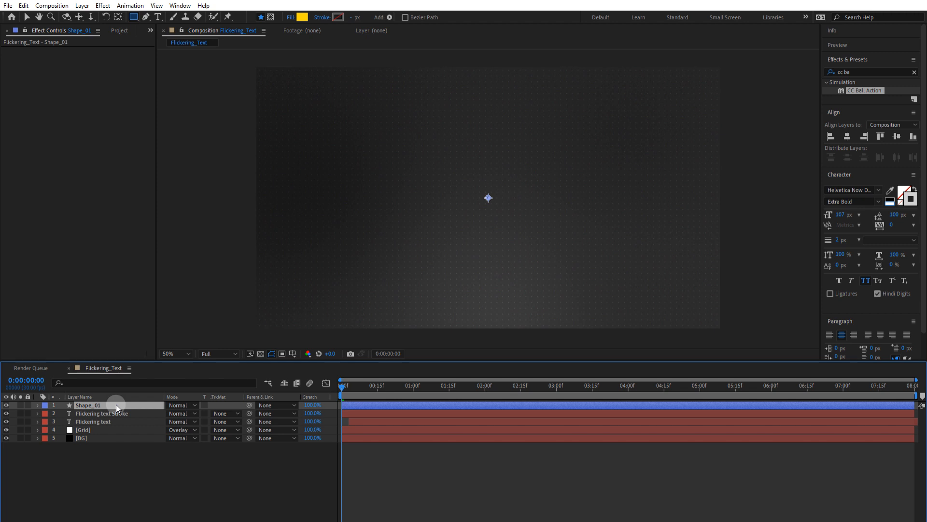
- Add a rectangle path to the Shape_01 layer's contents and expand its properties
{"action": "left_click", "coordinate": [38, 405]}
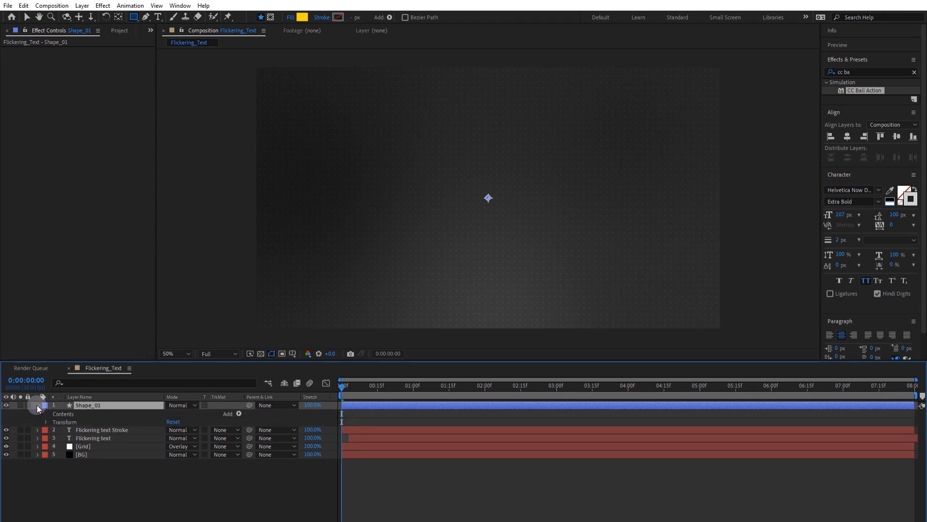
{"action": "left_click", "coordinate": [239, 414]}
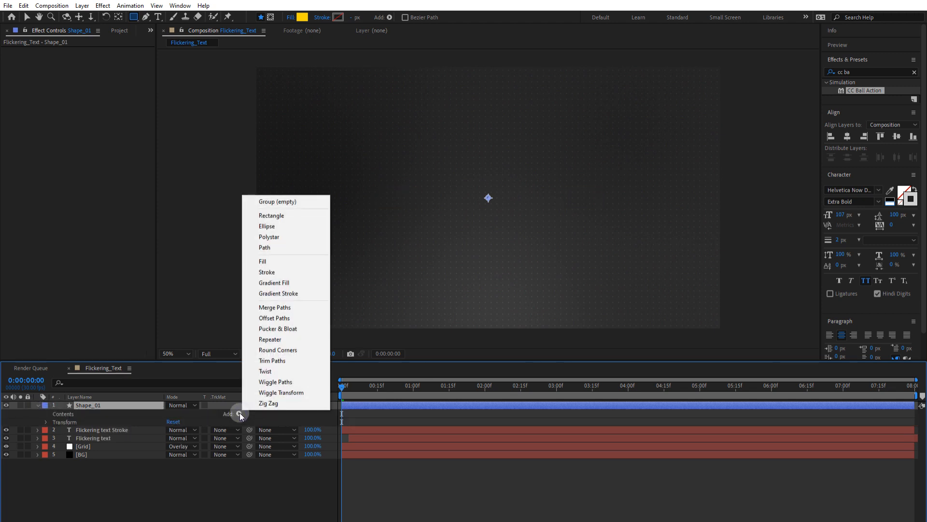
{"action": "left_click", "coordinate": [291, 215]}
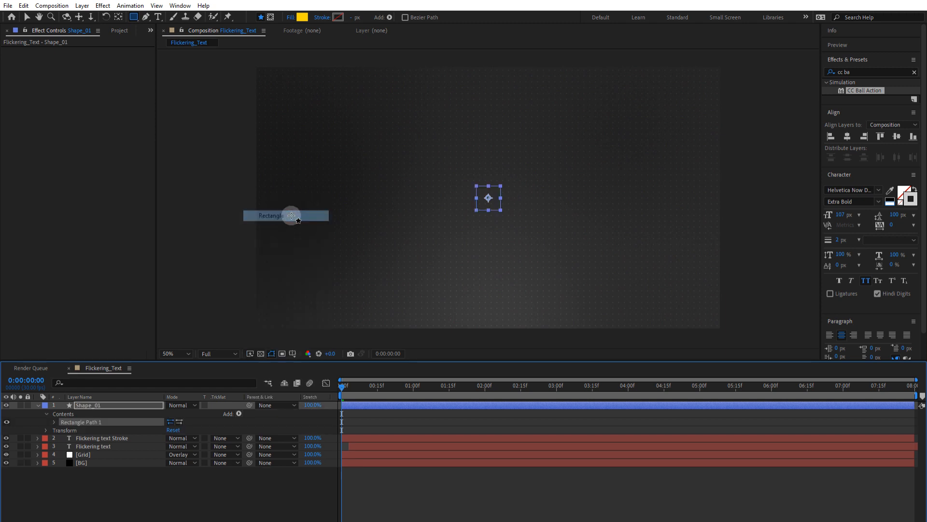
{"action": "left_click", "coordinate": [54, 422]}
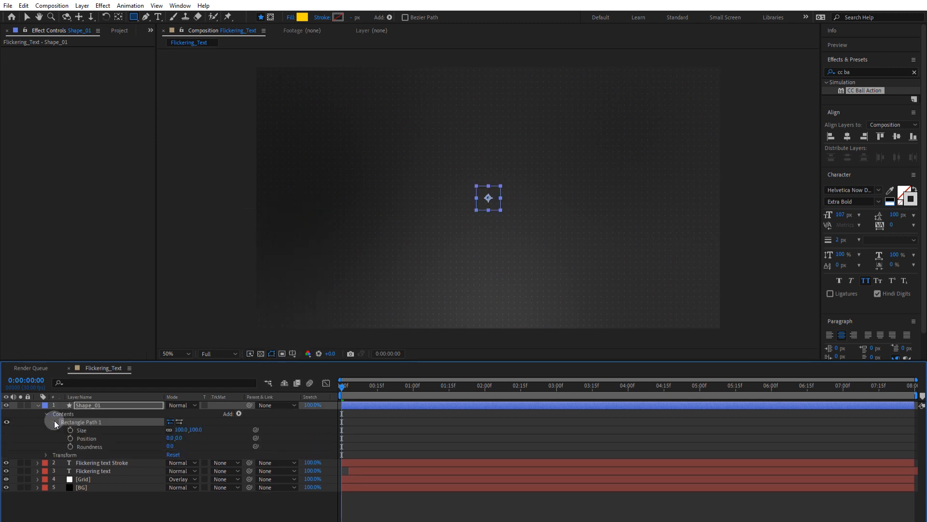
- Add a fill to Shape_01 and set its colour to white FFFFFF
{"action": "left_click", "coordinate": [240, 414]}
{"action": "left_click", "coordinate": [271, 260]}
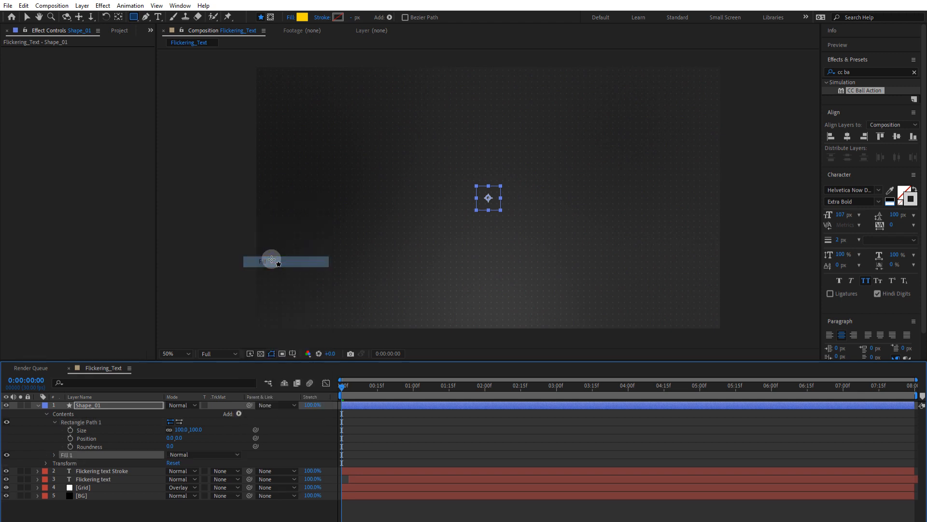
{"action": "left_click", "coordinate": [53, 455]}
{"action": "left_click", "coordinate": [175, 479]}
{"action": "left_click_drag", "start_coordinate": [64, 115], "coordinate": [13, 14]}
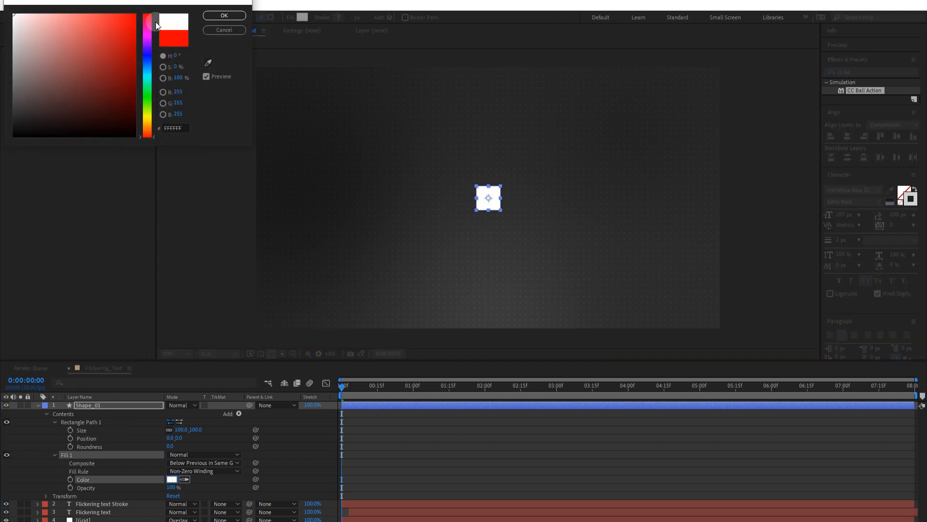
{"action": "left_click", "coordinate": [224, 16]}
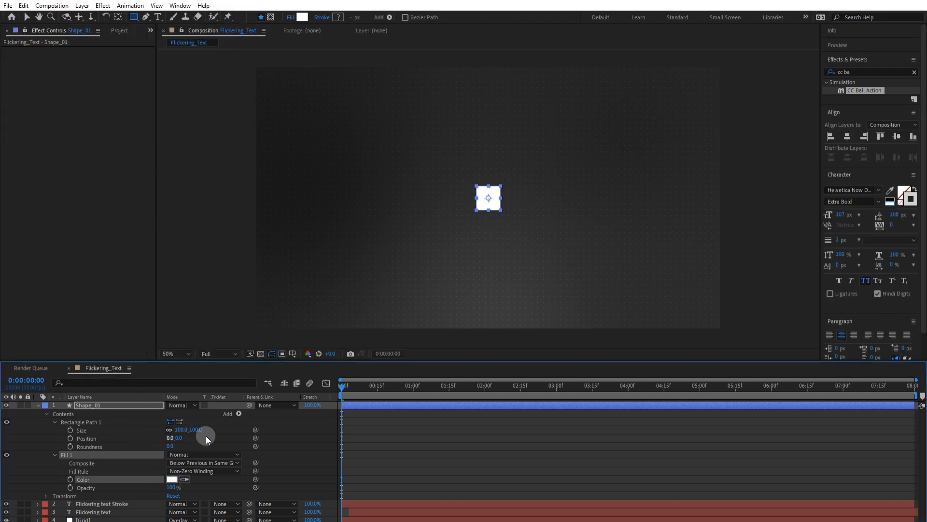
- Unlink the rectangle's size proportions and resize it to a thin line of 150 by 5
{"action": "left_click", "coordinate": [169, 429]}
{"action": "left_click_drag", "start_coordinate": [195, 431], "coordinate": [156, 438]}
{"action": "left_click", "coordinate": [196, 432]}
{"action": "left_click", "coordinate": [224, 435]}
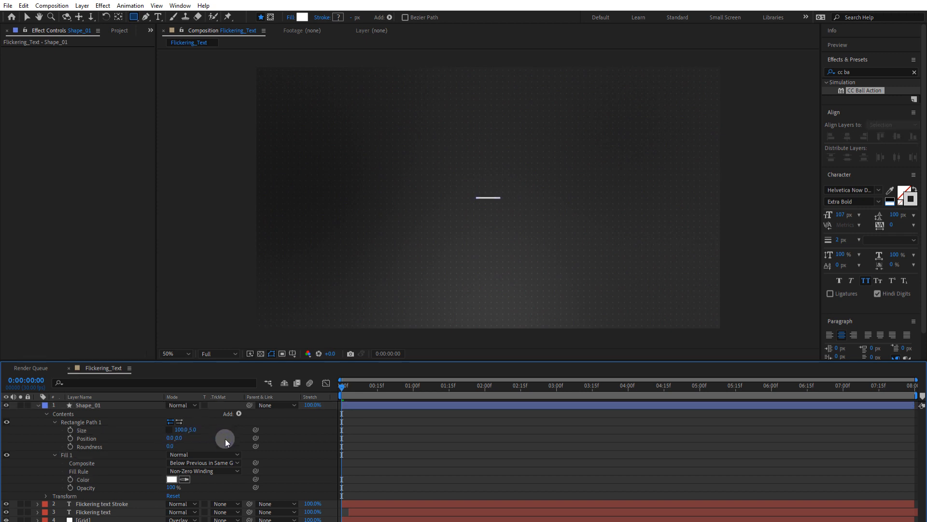
{"action": "left_click_drag", "start_coordinate": [180, 433], "coordinate": [204, 434]}
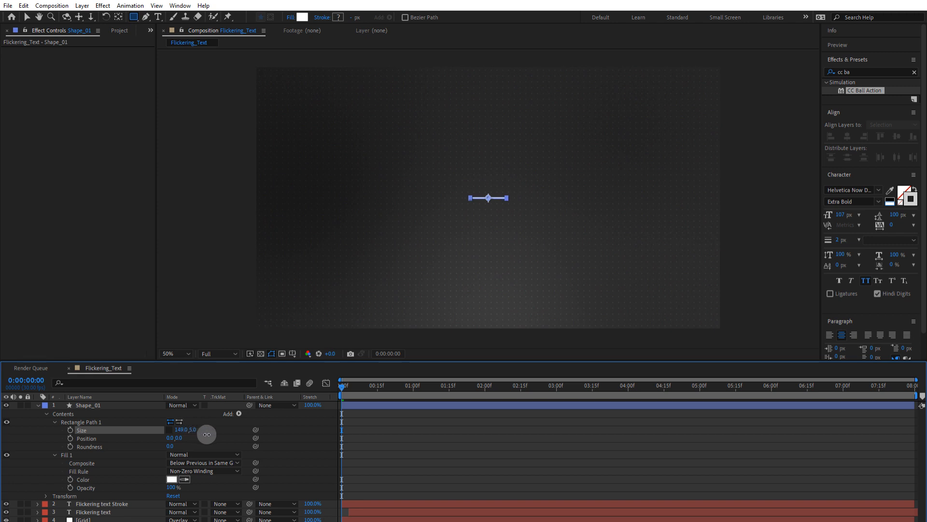
{"action": "left_click", "coordinate": [82, 419]}
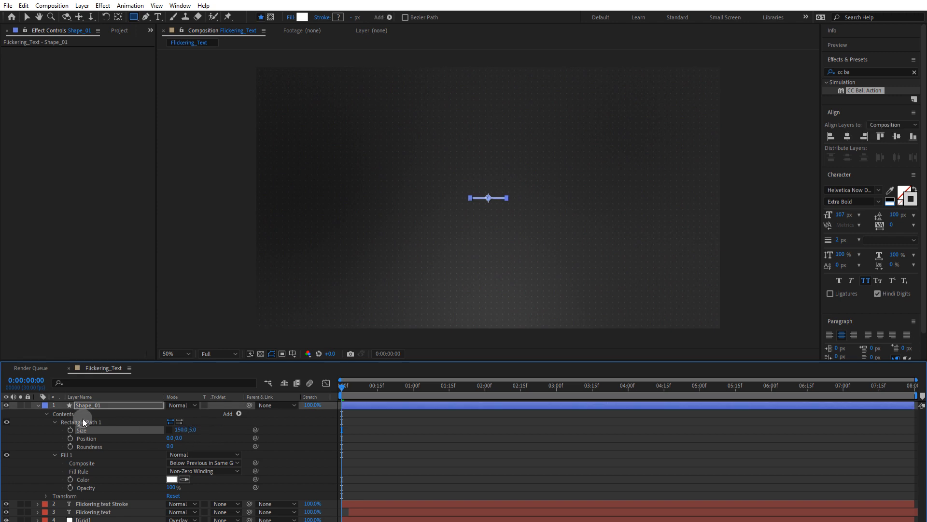
{"action": "left_click", "coordinate": [38, 405]}
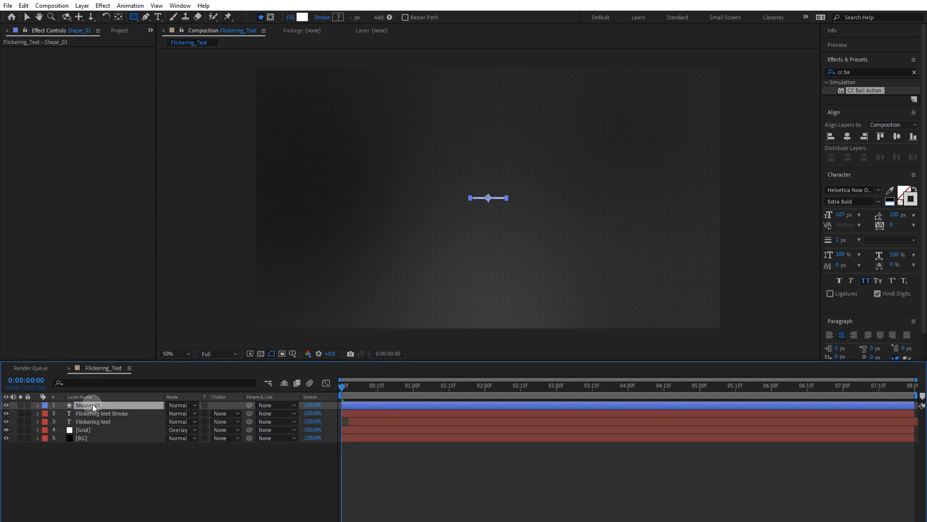
- Keyframe Shape_01's opacity at 0% on frame 0 and 100% on frame 2
{"action": "key", "text": "t"}
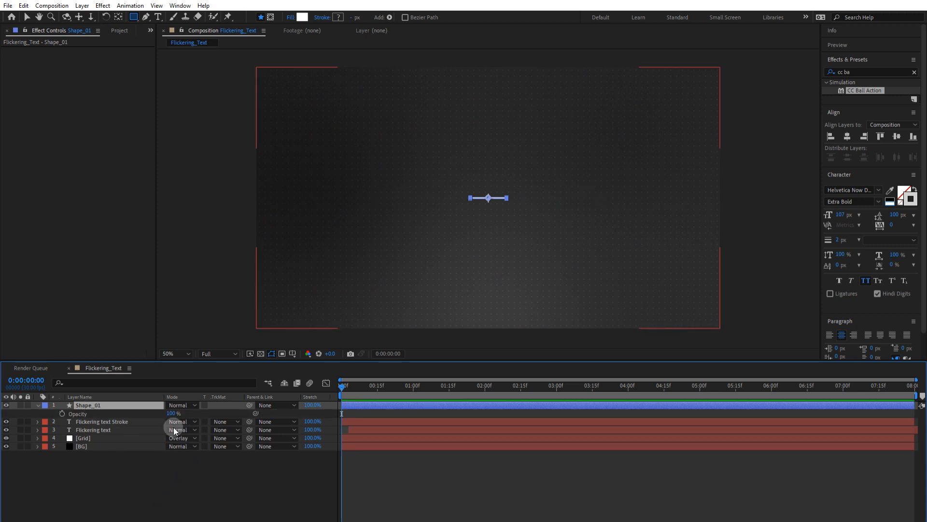
{"action": "left_click_drag", "start_coordinate": [173, 413], "coordinate": [70, 420]}
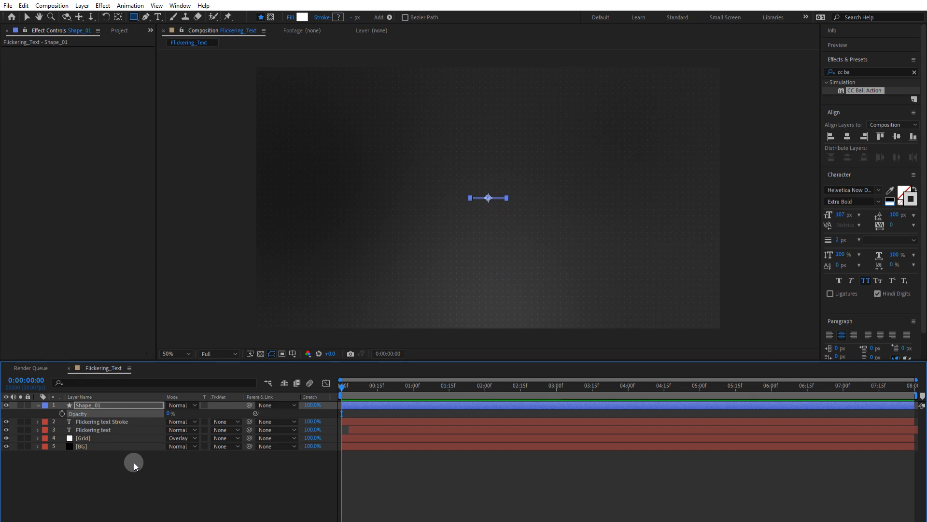
{"action": "left_click", "coordinate": [61, 413]}
{"action": "left_click", "coordinate": [141, 491]}
{"action": "key", "text": "Page_Down"}
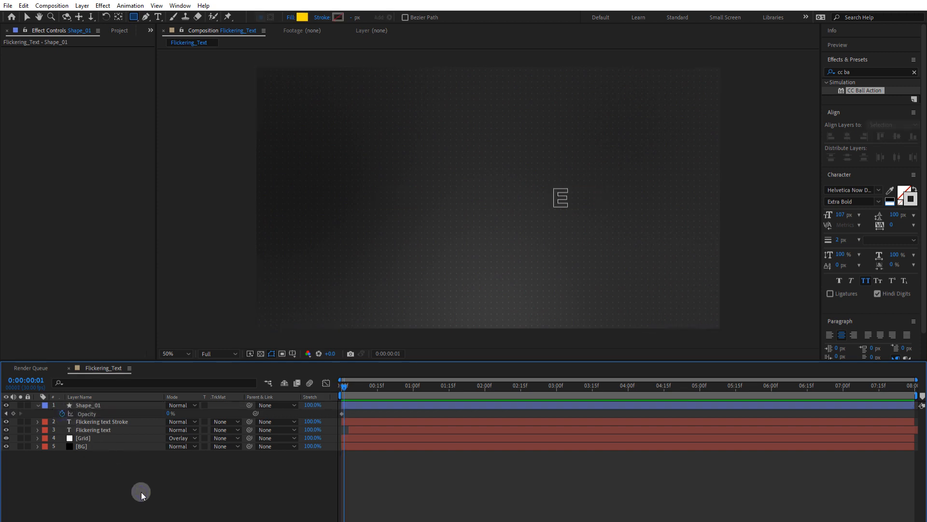
{"action": "key", "text": "Page_Down"}
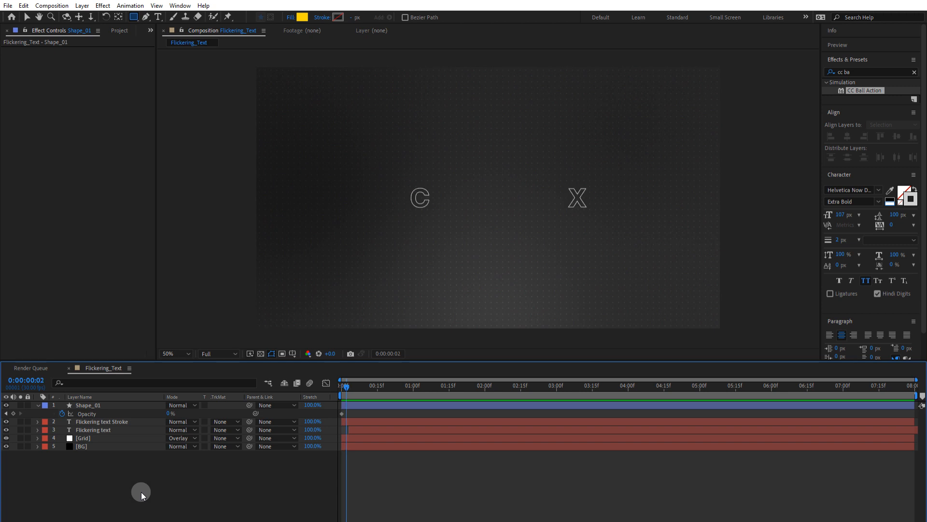
{"action": "left_click_drag", "start_coordinate": [170, 412], "coordinate": [276, 424]}
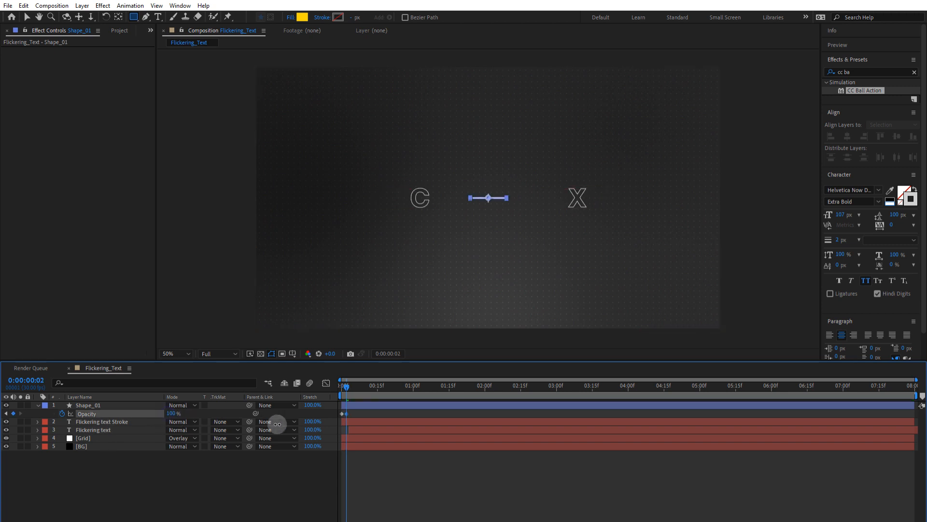
- Add Shape_01 opacity keyframes of 0% at frame 5 and 100% at frame 8
{"action": "key", "text": "Page_Down"}
{"action": "key", "text": "Page_Down"}
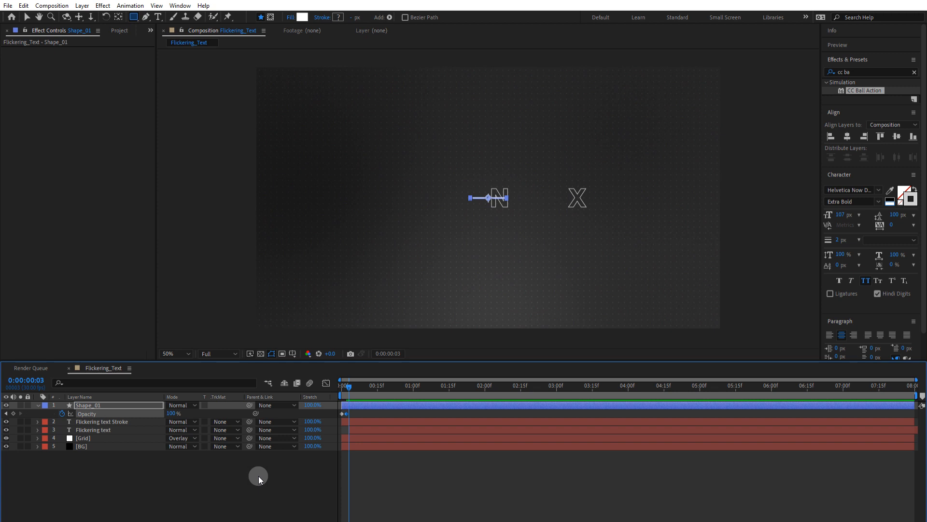
{"action": "key", "text": "Page_Down"}
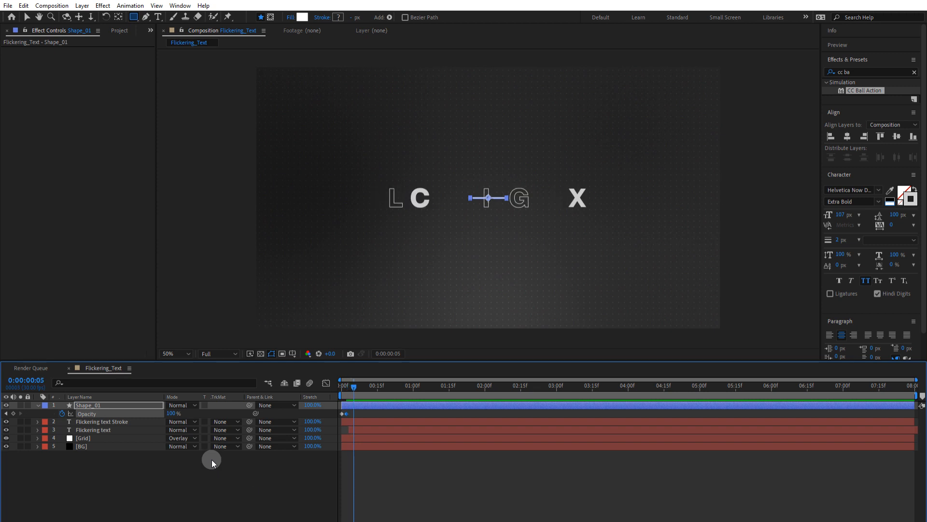
{"action": "left_click_drag", "start_coordinate": [174, 415], "coordinate": [91, 414]}
{"action": "key", "text": "Page_Down"}
{"action": "key", "text": "Page_Down"}
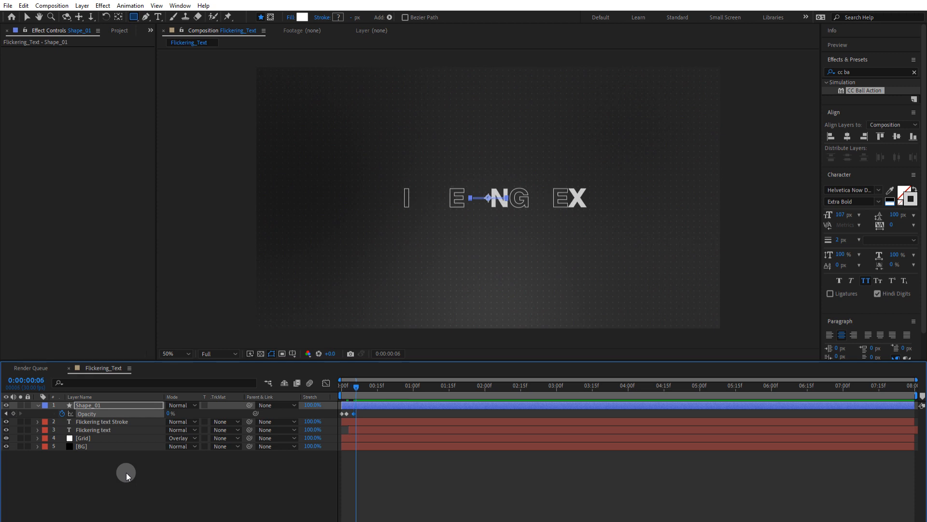
{"action": "key", "text": "Page_Down"}
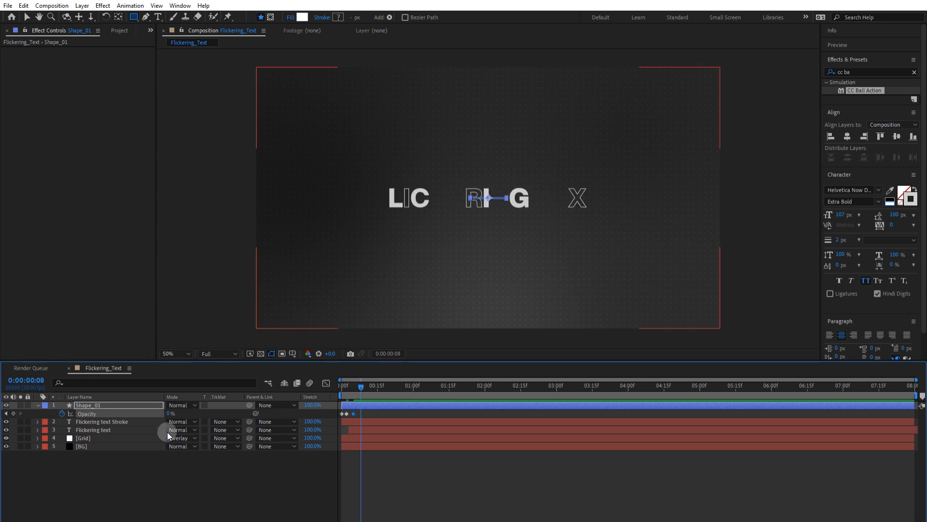
{"action": "left_click_drag", "start_coordinate": [187, 414], "coordinate": [227, 416]}
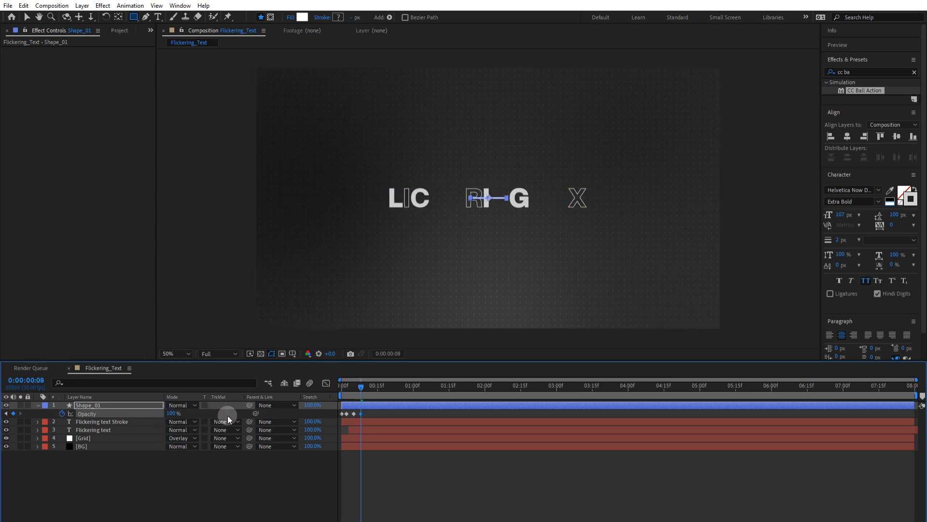
- Add a 0% opacity keyframe to Shape_01 at frame 12
{"action": "key", "text": "Page_Down"}
{"action": "key", "text": "Page_Down"}
{"action": "key", "text": "Page_Down"}
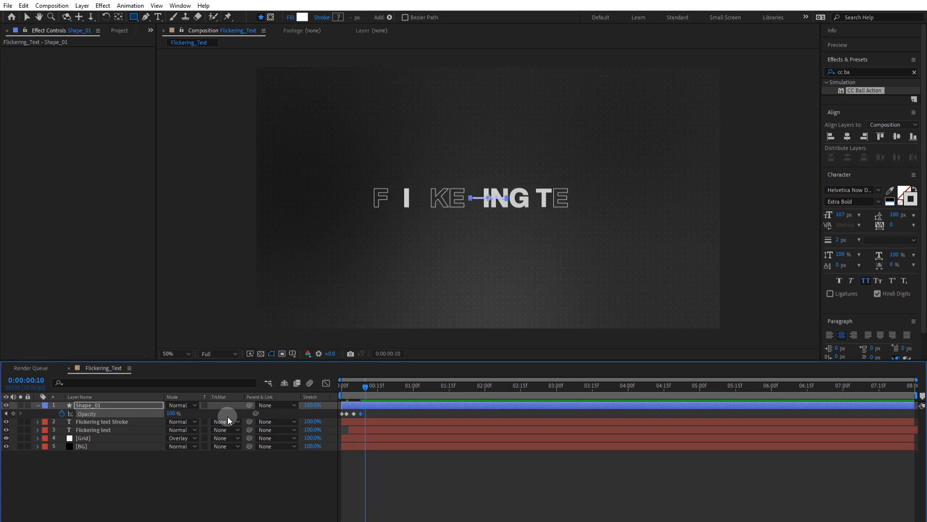
{"action": "key", "text": "Page_Down"}
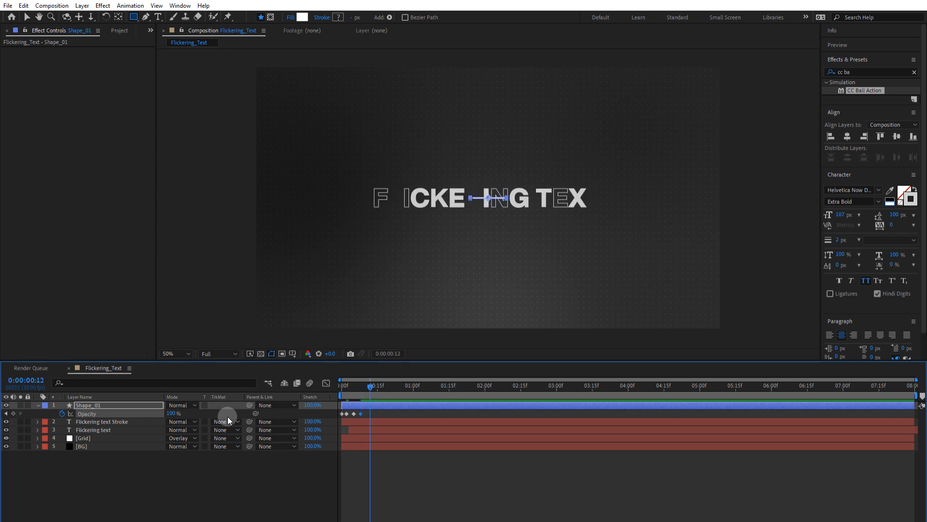
{"action": "left_click_drag", "start_coordinate": [182, 414], "coordinate": [91, 477]}
- Convert all of Shape_01's opacity keyframes to hold keyframes and trim the layer's end to frame 12
{"action": "left_click_drag", "start_coordinate": [377, 413], "coordinate": [328, 416]}
{"action": "right_click", "coordinate": [360, 413]}
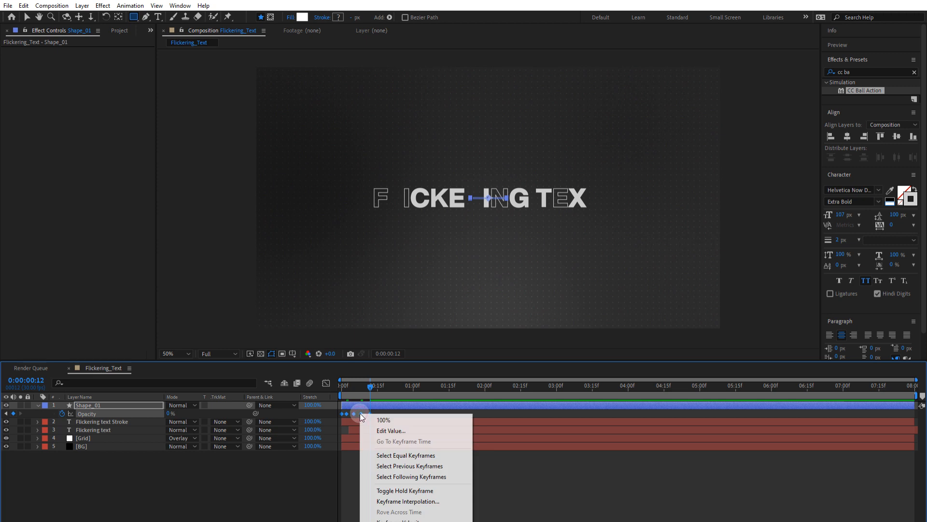
{"action": "left_click", "coordinate": [394, 490]}
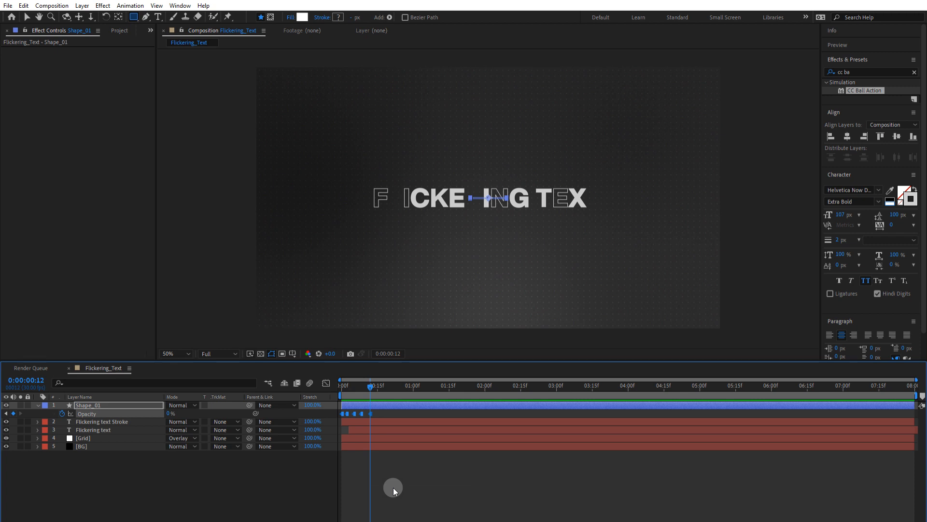
{"action": "key", "text": "alt+bracketright"}
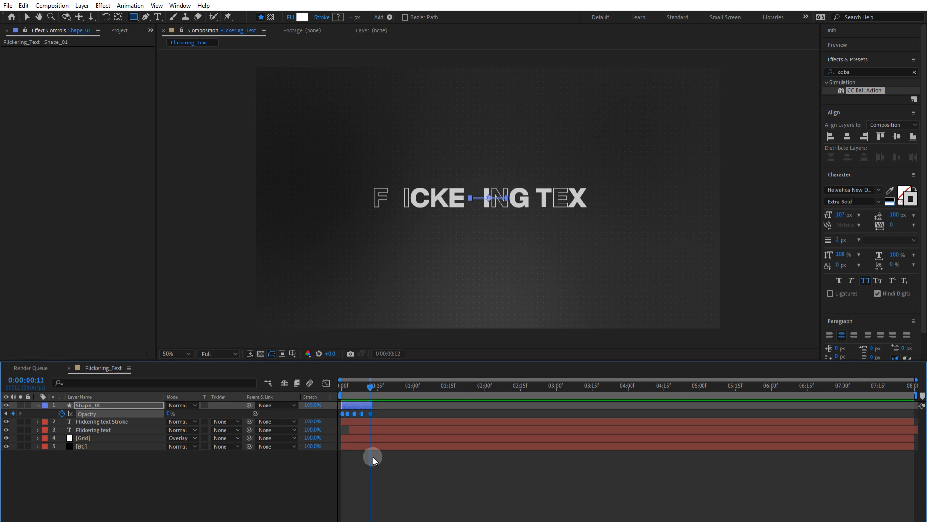
- At frame 8, move the Shape_01 line with the Selection tool to just above the start of the text
{"action": "left_click_drag", "start_coordinate": [367, 390], "coordinate": [361, 393]}
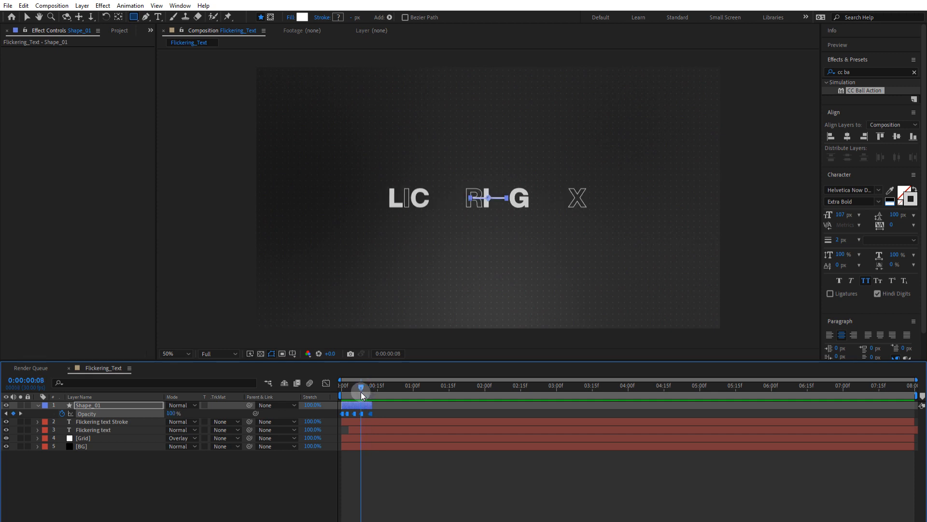
{"action": "left_click", "coordinate": [145, 406]}
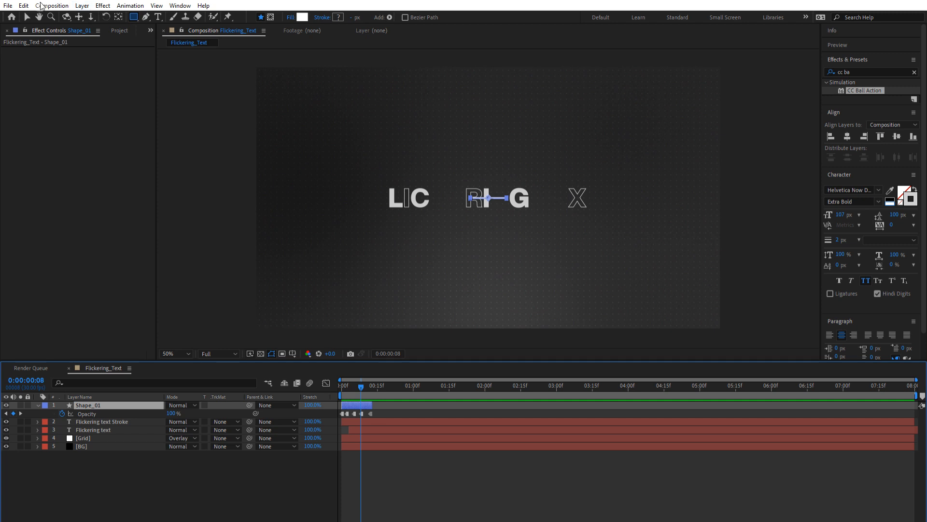
{"action": "left_click", "coordinate": [26, 18]}
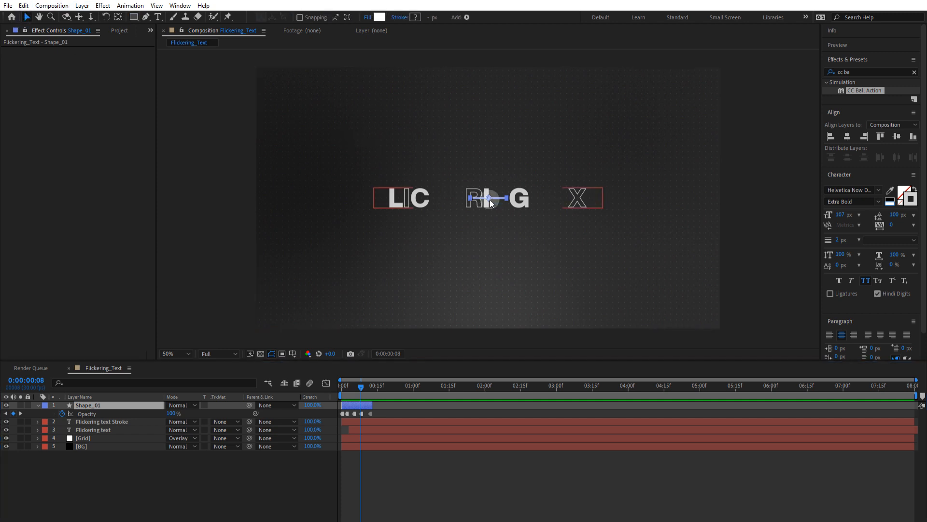
{"action": "left_click", "coordinate": [482, 194]}
{"action": "left_click_drag", "start_coordinate": [482, 195], "coordinate": [380, 179]}
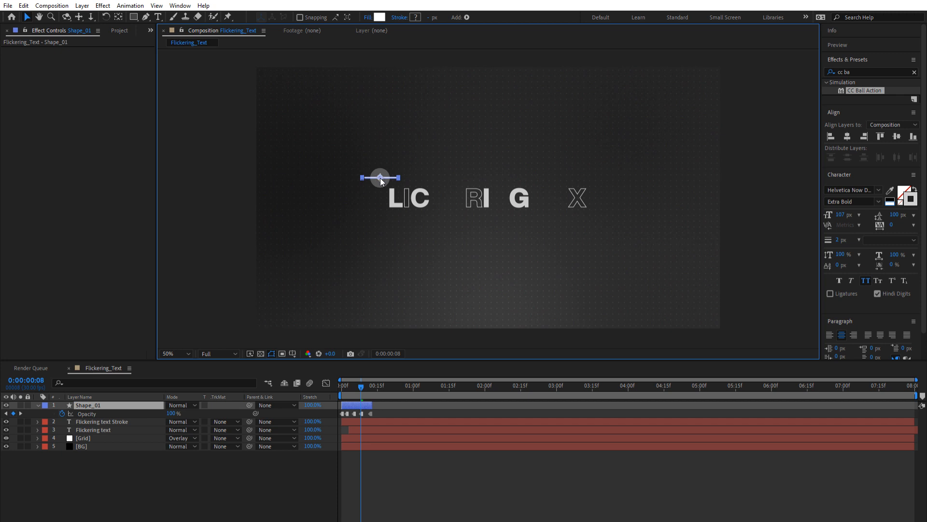
- Duplicate the Shape_01 layer and move the copied line to just below the end of the text
{"action": "left_click", "coordinate": [355, 407]}
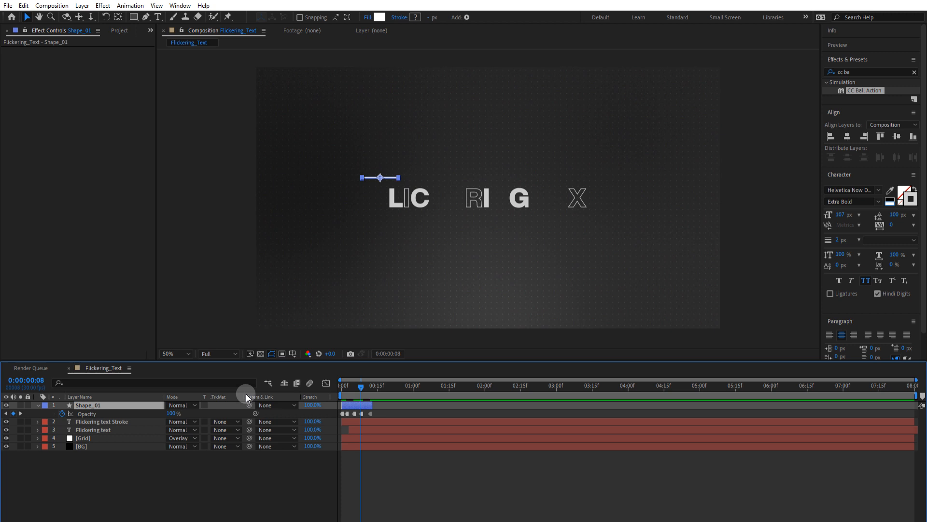
{"action": "key", "text": "ctrl+d"}
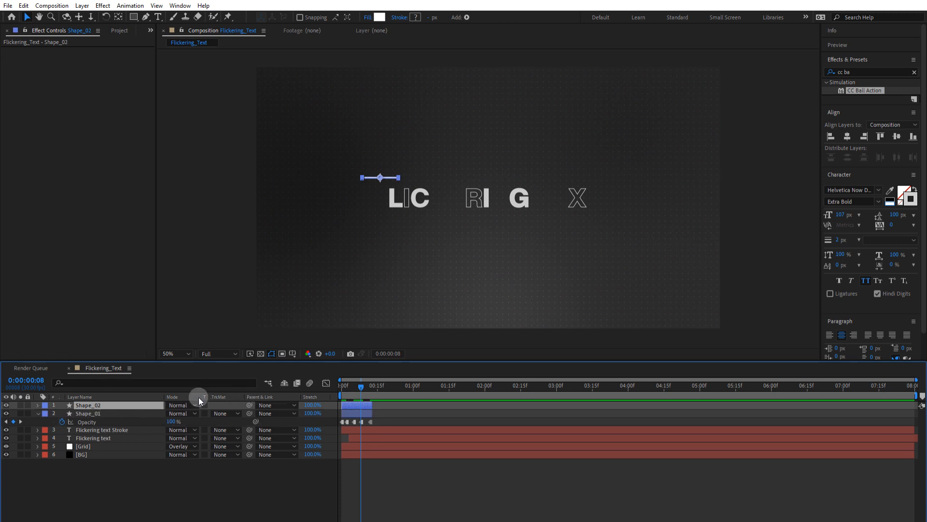
{"action": "left_click_drag", "start_coordinate": [378, 177], "coordinate": [427, 208]}
{"action": "left_click_drag", "start_coordinate": [485, 227], "coordinate": [580, 223]}
- Shift the Shape_02 layer in time so it starts about two frames after Shape_01
{"action": "left_click", "coordinate": [390, 377]}
{"action": "left_click", "coordinate": [353, 399]}
{"action": "left_click_drag", "start_coordinate": [346, 407], "coordinate": [352, 408]}
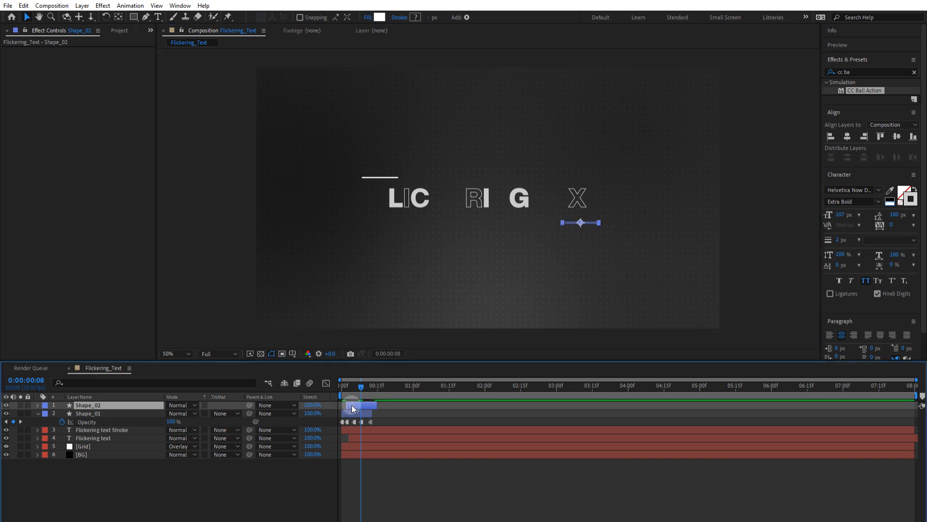
- Change the Shape_02 line's fill colour to light grey D9D9D9
{"action": "left_click", "coordinate": [381, 19]}
{"action": "left_click_drag", "start_coordinate": [21, 28], "coordinate": [7, 32]}
{"action": "left_click", "coordinate": [221, 18]}
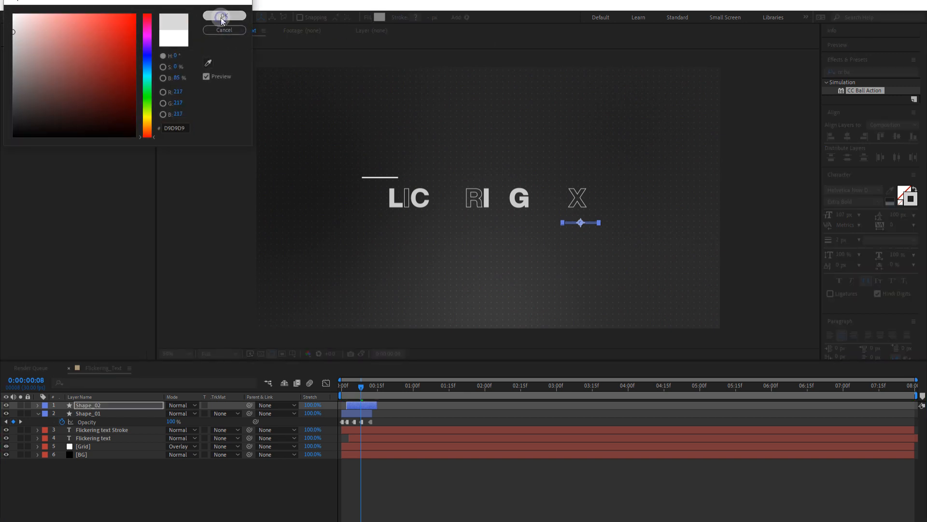
{"action": "left_click", "coordinate": [94, 404]}
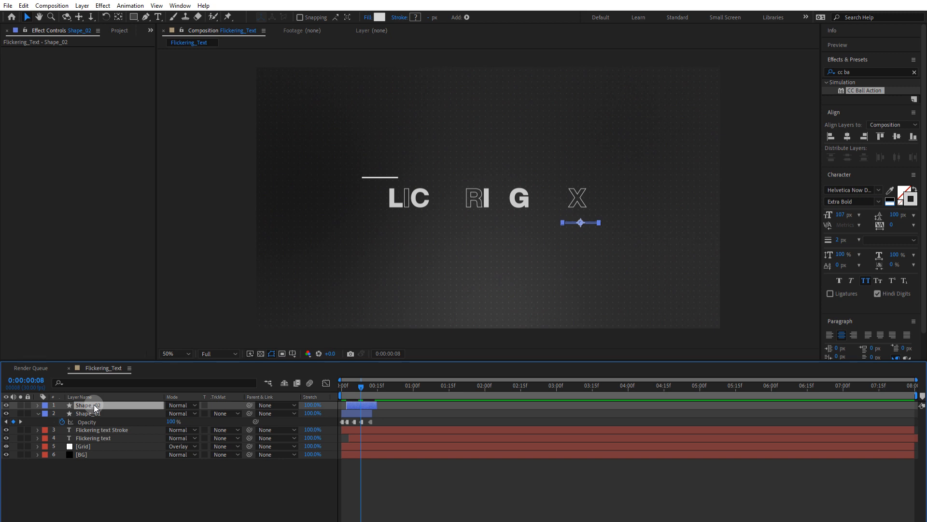
- Widen the Shape_02 line by setting its rectangle path size to 234 by 5
{"action": "key", "text": "u"}
{"action": "key", "text": "u"}
{"action": "left_click_drag", "start_coordinate": [182, 429], "coordinate": [230, 436]}
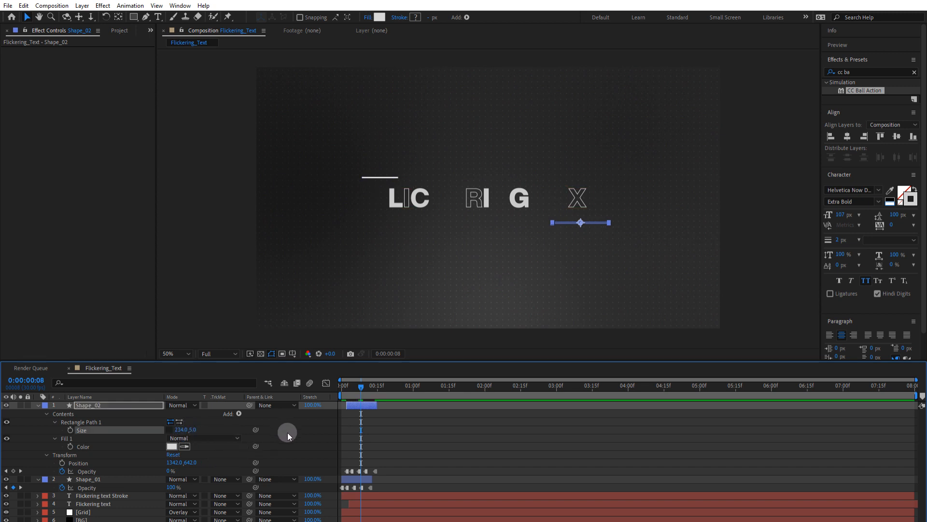
- Preview the animation from the first frame to check the two flickering lines around the text
{"action": "left_click_drag", "start_coordinate": [362, 393], "coordinate": [329, 398]}
{"action": "left_click", "coordinate": [371, 427]}
{"action": "key", "text": "space"}
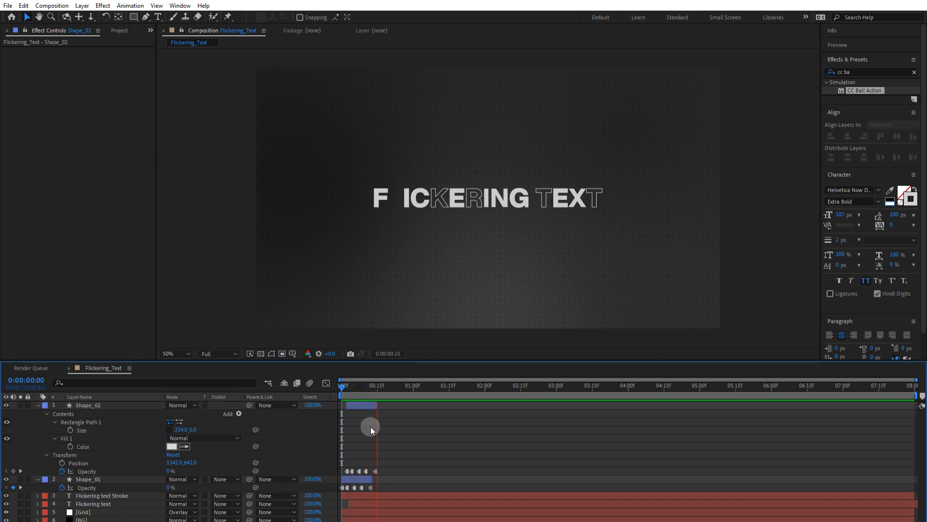
{"action": "left_click", "coordinate": [366, 397]}
{"action": "left_click_drag", "start_coordinate": [365, 397], "coordinate": [334, 396]}
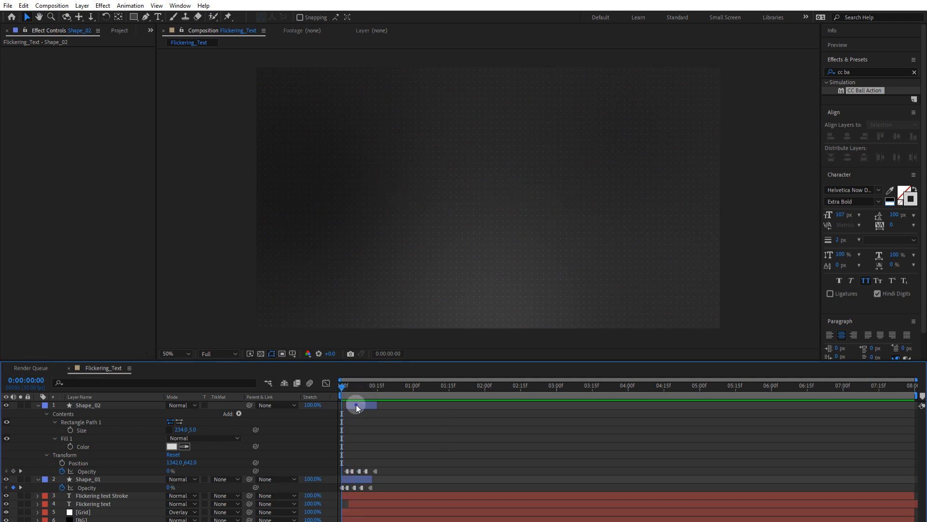
- Duplicate Shape_01 to the top of the layer stack and move the copied line to just below the start of the text
{"action": "left_click", "coordinate": [353, 405]}
{"action": "left_click", "coordinate": [357, 480]}
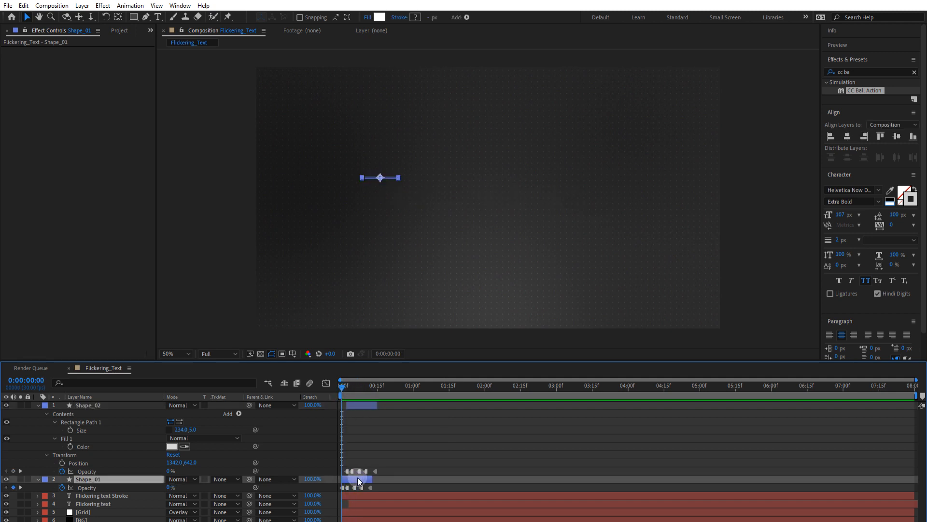
{"action": "key", "text": "ctrl+d"}
{"action": "left_click_drag", "start_coordinate": [116, 479], "coordinate": [112, 405]}
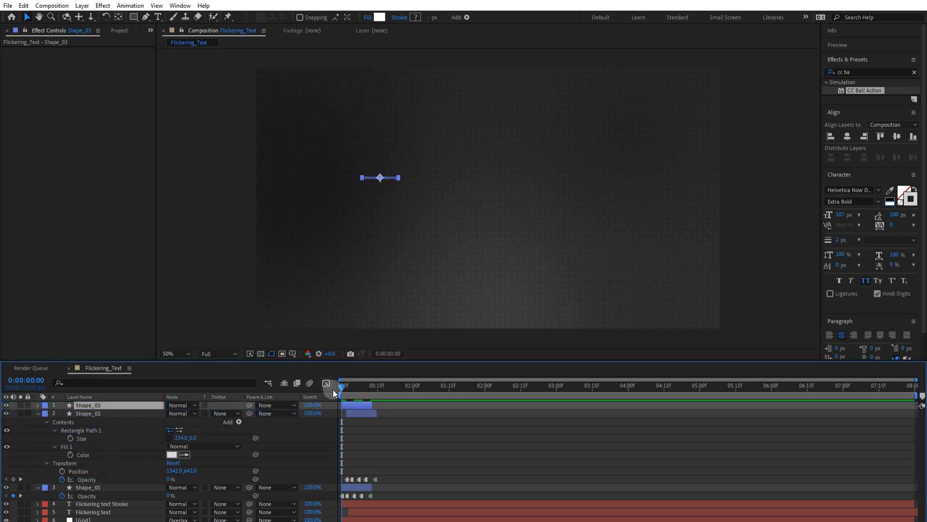
{"action": "left_click_drag", "start_coordinate": [346, 389], "coordinate": [422, 214]}
- Turn the Shape_03 line into a small square by setting its rectangle path size to 20 by 20
{"action": "left_click", "coordinate": [116, 405]}
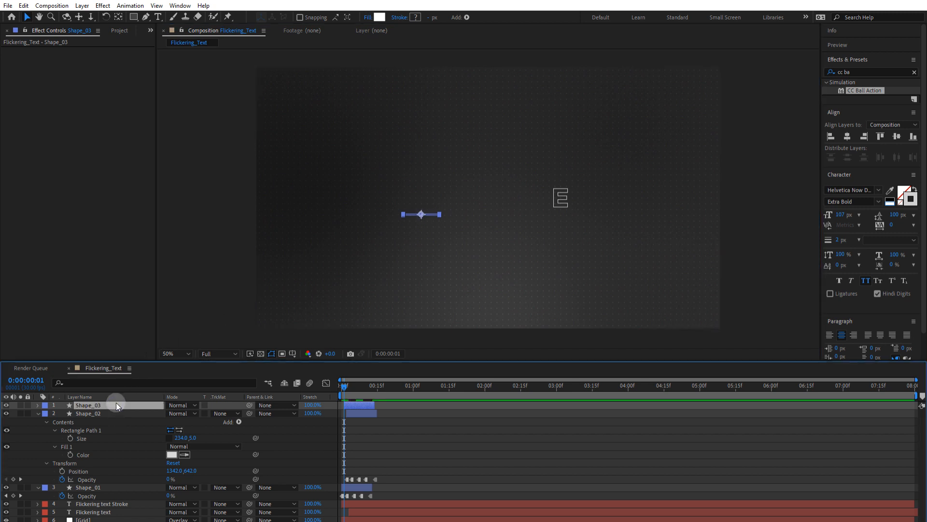
{"action": "key", "text": "u"}
{"action": "key", "text": "u"}
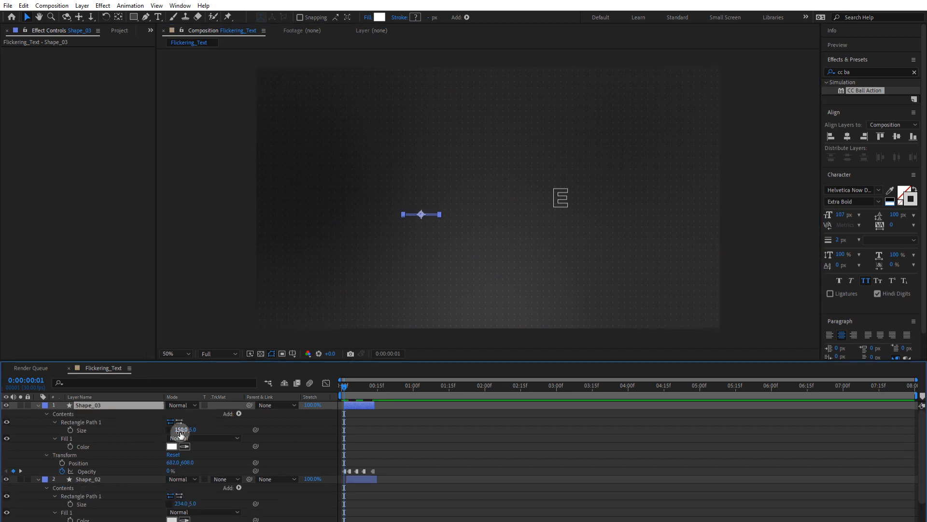
{"action": "left_click", "coordinate": [180, 430]}
{"action": "left_click", "coordinate": [198, 430]}
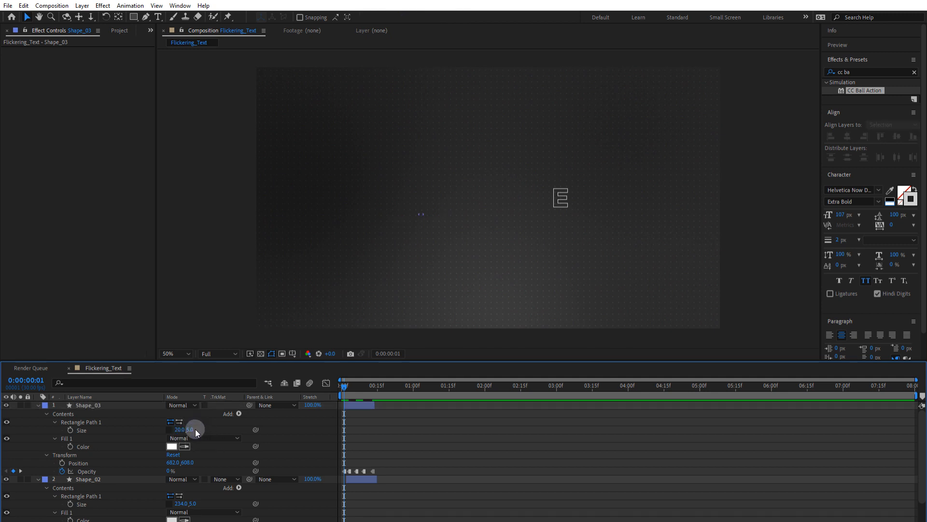
- Preview the animation with the small Shape_03 square included
{"action": "left_click", "coordinate": [294, 443]}
{"action": "key", "text": "space"}
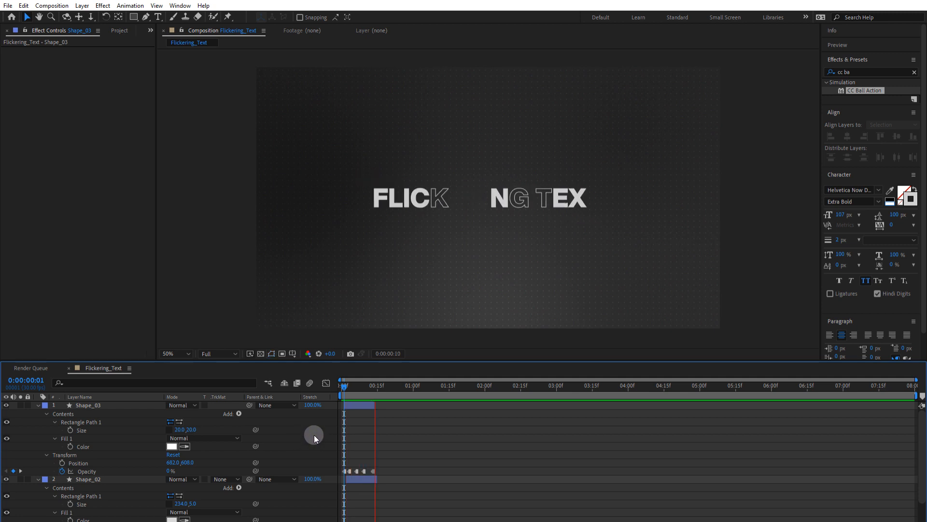
{"action": "left_click", "coordinate": [357, 395]}
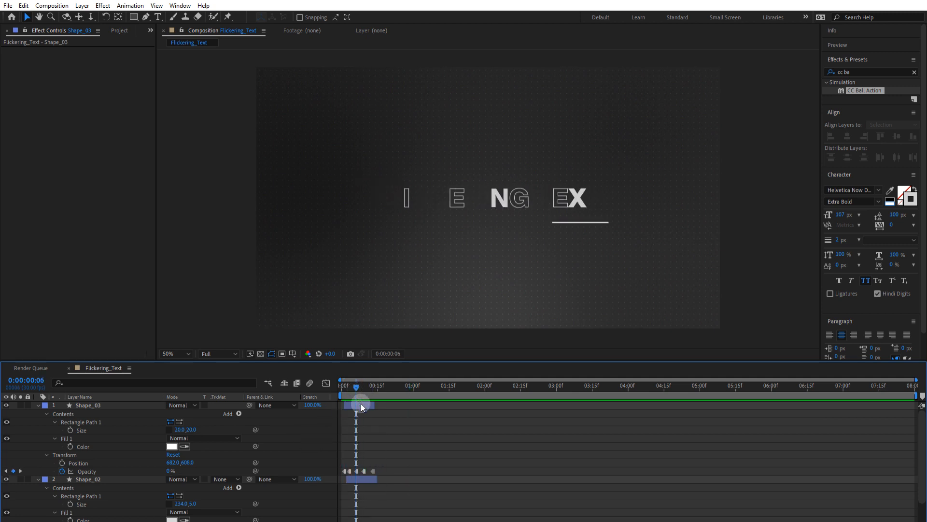
- Duplicate the Shape_03 square twice, spreading the squares out below the text and shifting the Shape_05 copy three frames later in time
{"action": "left_click", "coordinate": [358, 406]}
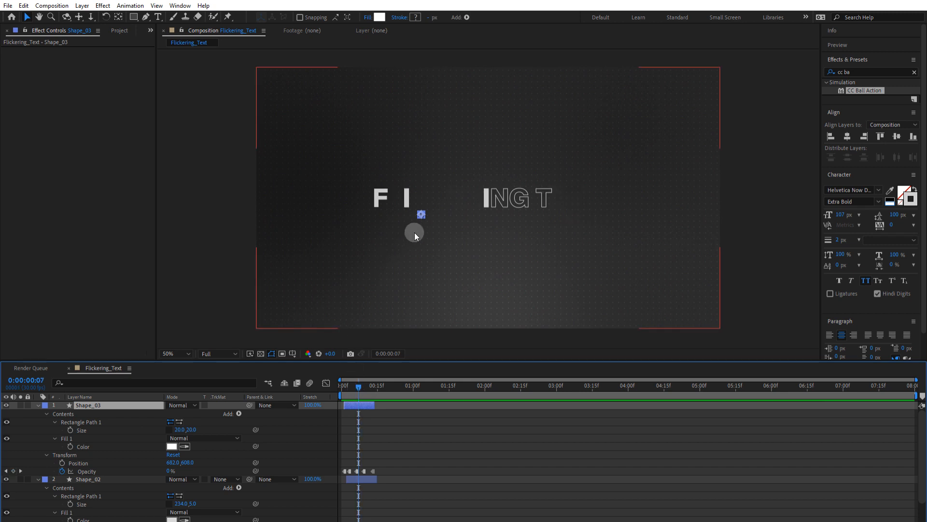
{"action": "left_click_drag", "start_coordinate": [417, 216], "coordinate": [449, 232]}
{"action": "key", "text": "ctrl+d"}
{"action": "key", "text": "ctrl+d"}
{"action": "key", "text": "alt+Page_Down"}
{"action": "key", "text": "alt+Page_Down"}
{"action": "key", "text": "alt+Page_Down"}
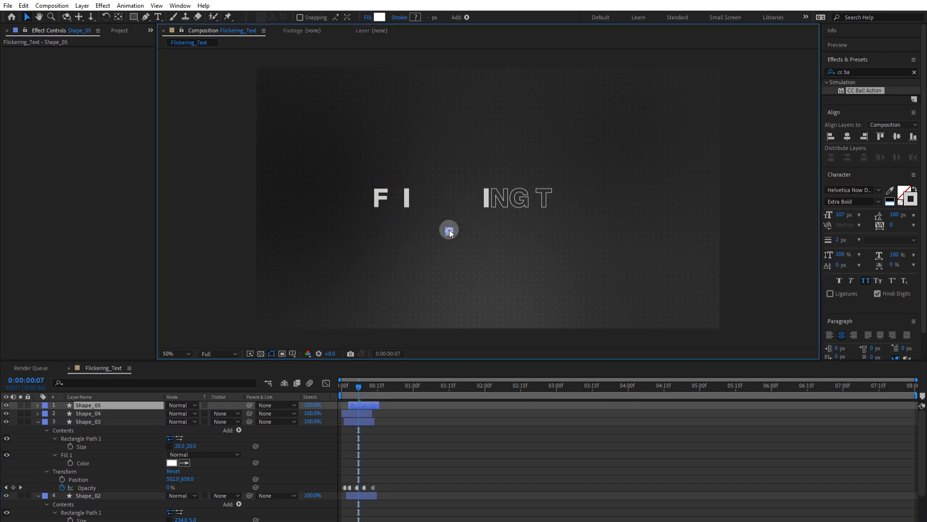
- Duplicate Shape_01 to the top of the layer stack, place the copied line directly beneath the first letters, and start it about four frames in
{"action": "left_click", "coordinate": [39, 422]}
{"action": "left_click", "coordinate": [39, 430]}
{"action": "left_click", "coordinate": [83, 439]}
{"action": "key", "text": "ctrl+d"}
{"action": "left_click_drag", "start_coordinate": [92, 439], "coordinate": [114, 402]}
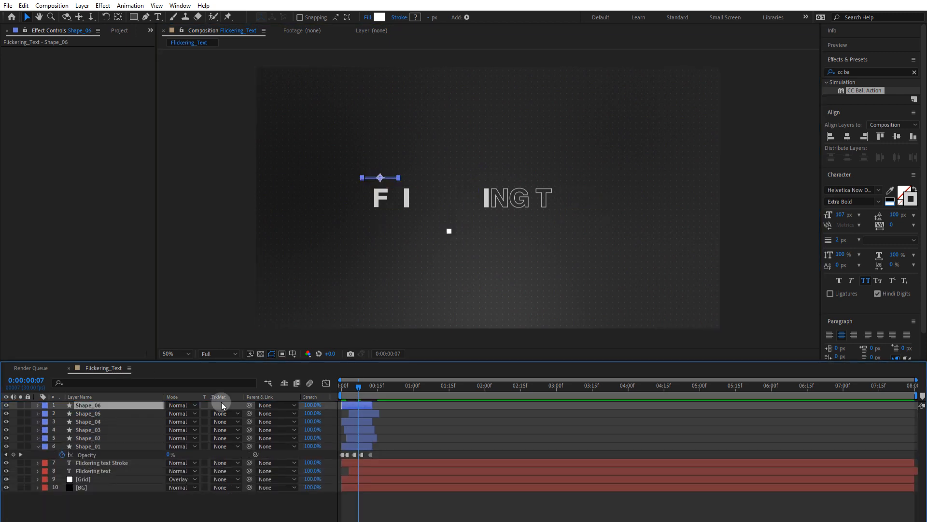
{"action": "left_click_drag", "start_coordinate": [381, 179], "coordinate": [391, 209]}
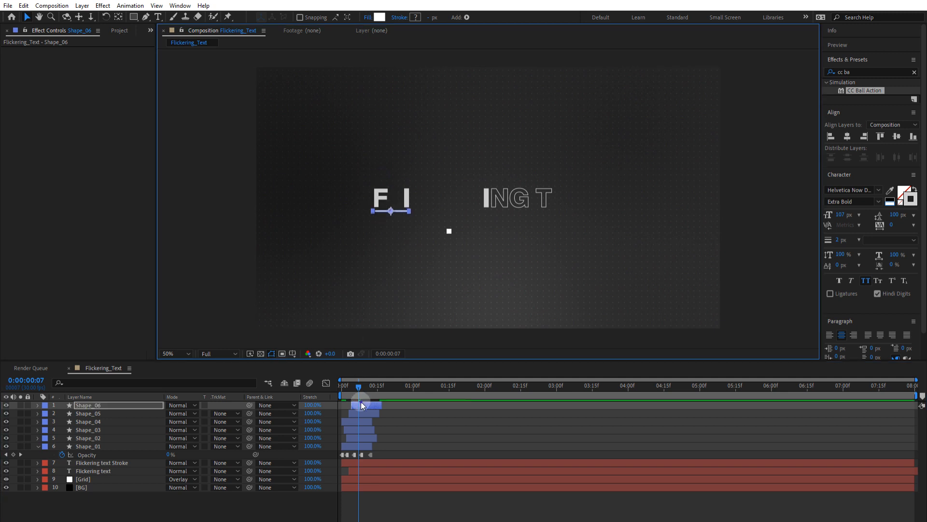
- Duplicate Shape_06, start the copy about two frames earlier, and move its line below the gap between the two words
{"action": "key", "text": "ctrl+d"}
{"action": "left_click_drag", "start_coordinate": [362, 405], "coordinate": [357, 405]}
{"action": "left_click_drag", "start_coordinate": [391, 211], "coordinate": [524, 222]}
{"action": "key", "text": "t"}
{"action": "key", "text": "t"}
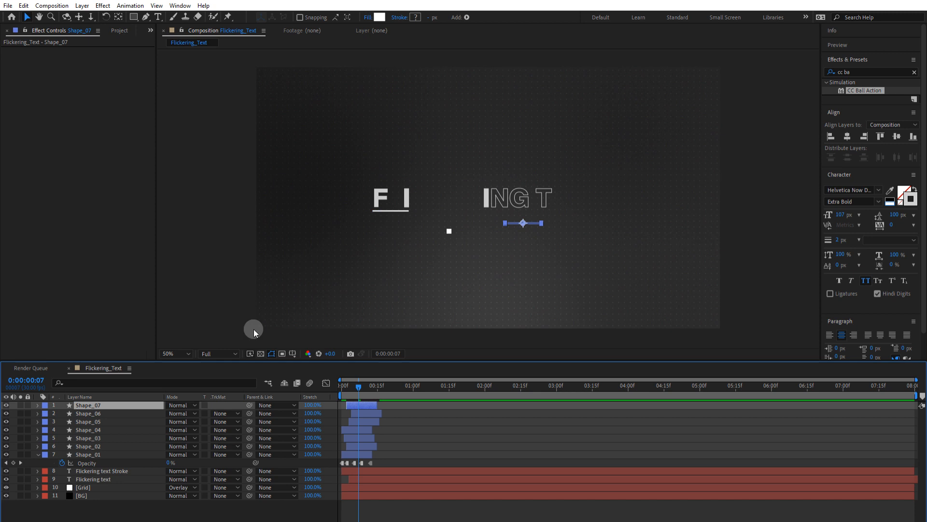
- Change the Shape_07 line's fill colour to a medium grey
{"action": "left_click", "coordinate": [378, 18]}
{"action": "left_click_drag", "start_coordinate": [66, 44], "coordinate": [4, 60]}
{"action": "left_click", "coordinate": [208, 16]}
{"action": "key", "text": "Home"}
{"action": "left_click", "coordinate": [252, 511]}
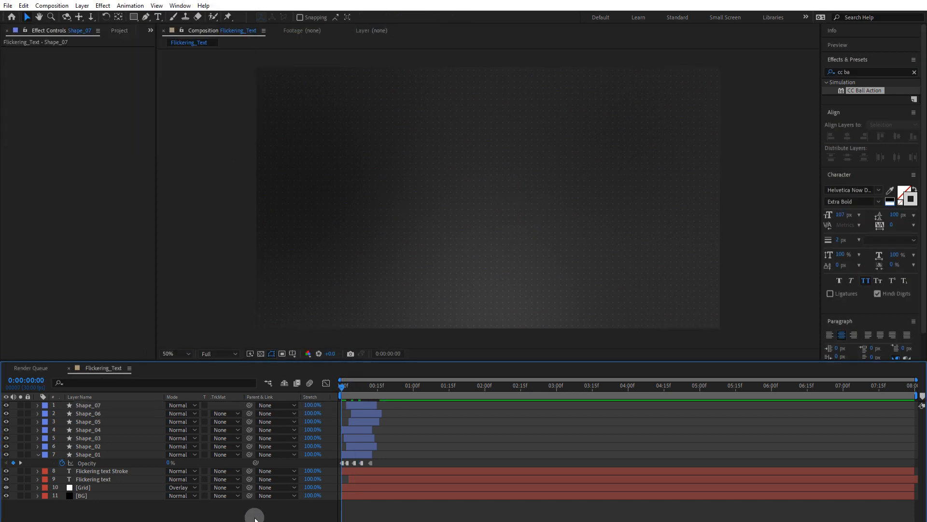
- At frame 12, move the Shape_07 line to just below the middle of the text and return to the first frame
{"action": "left_click_drag", "start_coordinate": [376, 390], "coordinate": [369, 392]}
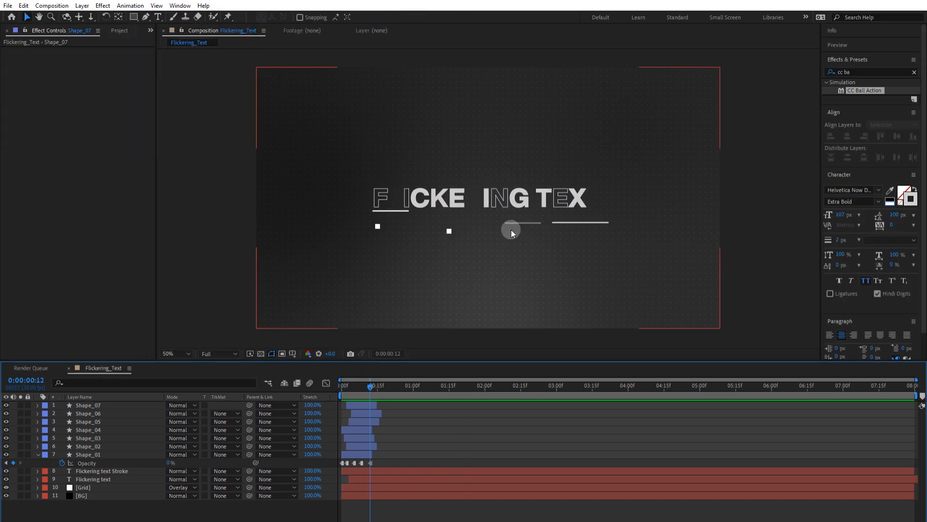
{"action": "left_click", "coordinate": [523, 220]}
{"action": "left_click_drag", "start_coordinate": [523, 223], "coordinate": [489, 215]}
{"action": "left_click_drag", "start_coordinate": [370, 387], "coordinate": [344, 387]}
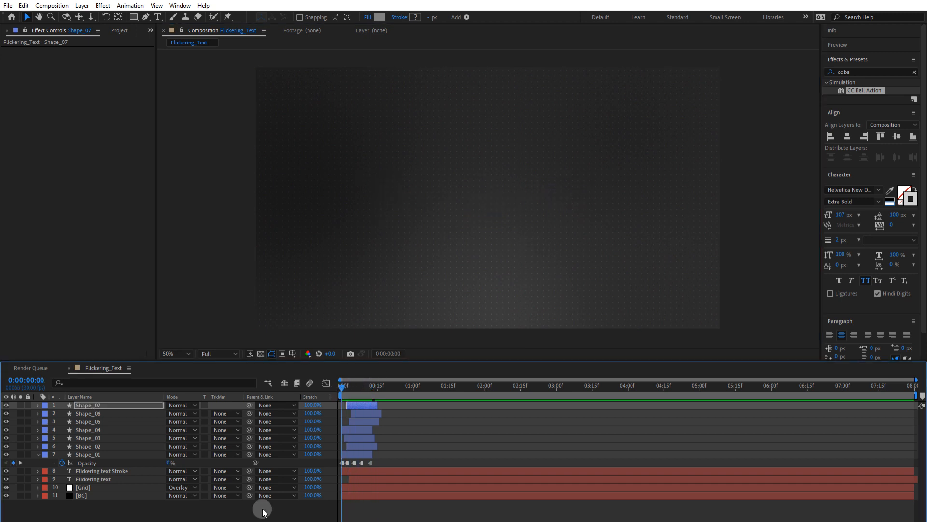
{"action": "left_click", "coordinate": [262, 509]}
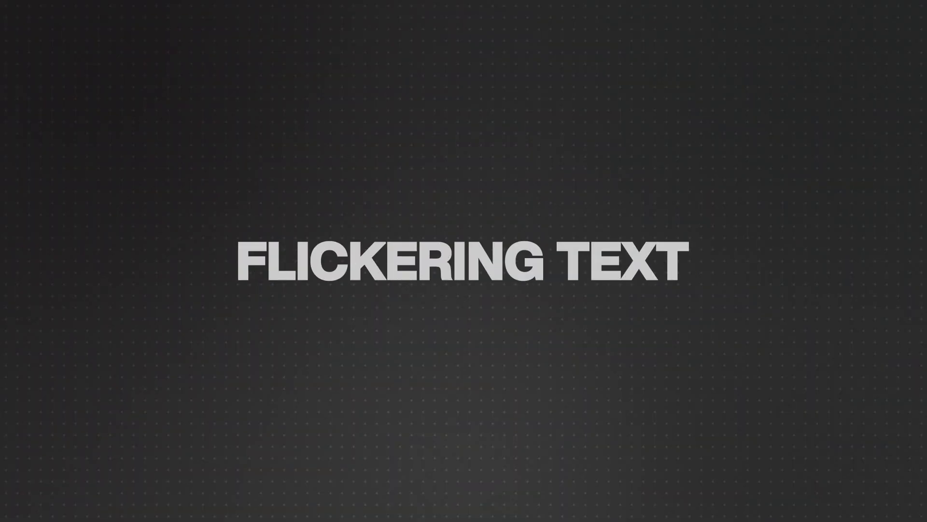